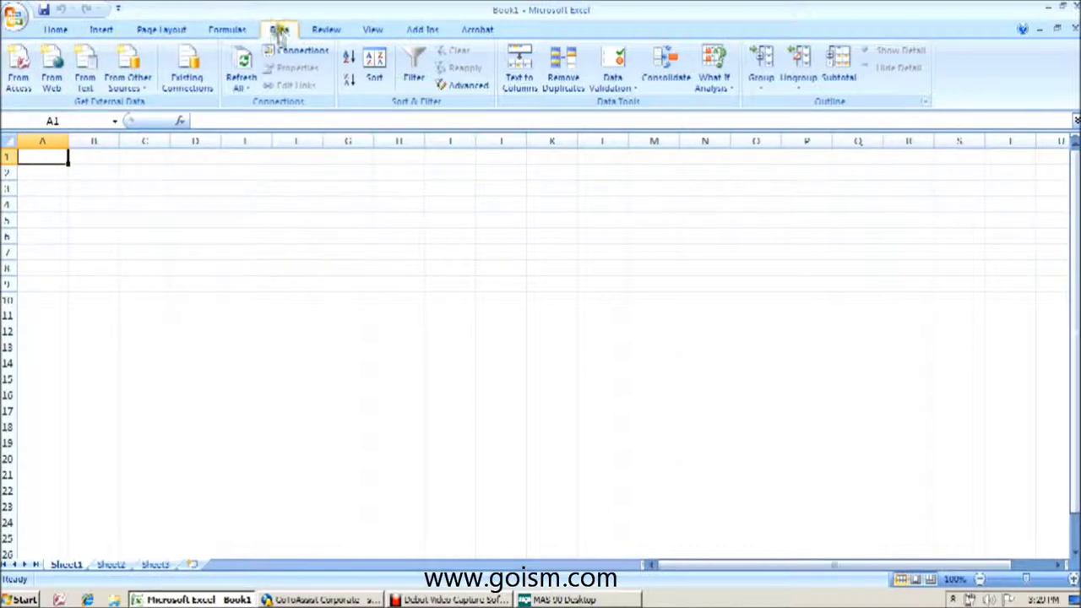
- Open the From Other Sources list on the Data tab to see the external data sources
left_click(129, 74)
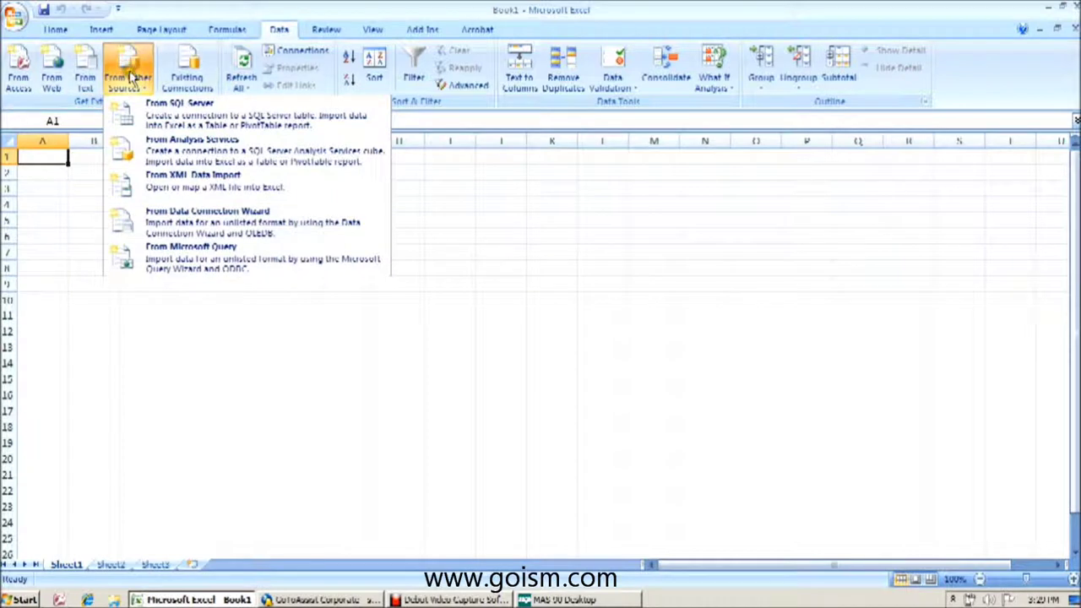
- Start a Microsoft Query import using the SOTAMAS90 data source
left_click(179, 258)
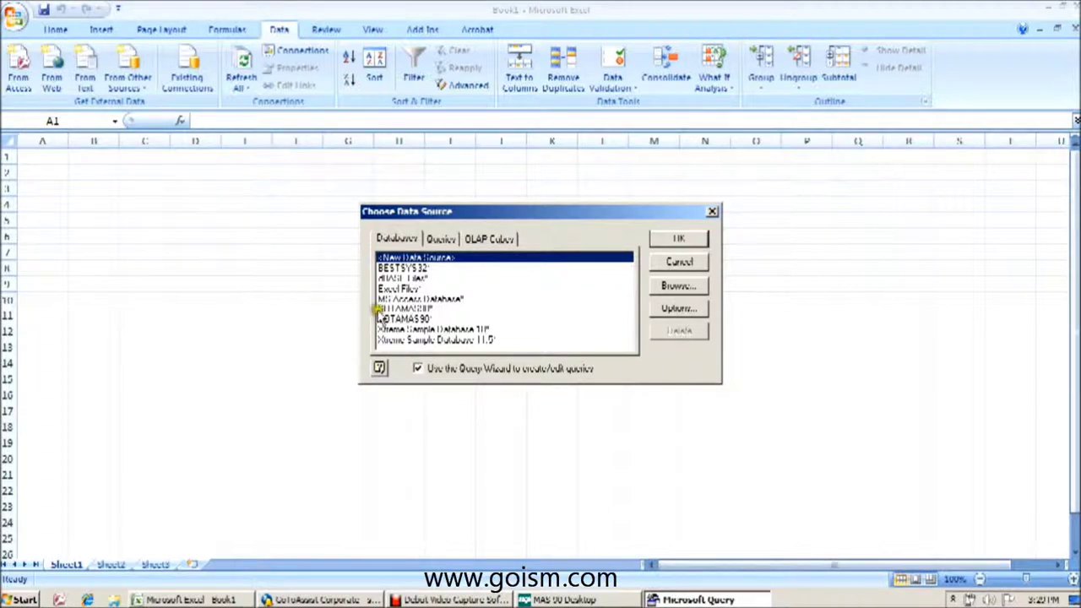
left_click(413, 311)
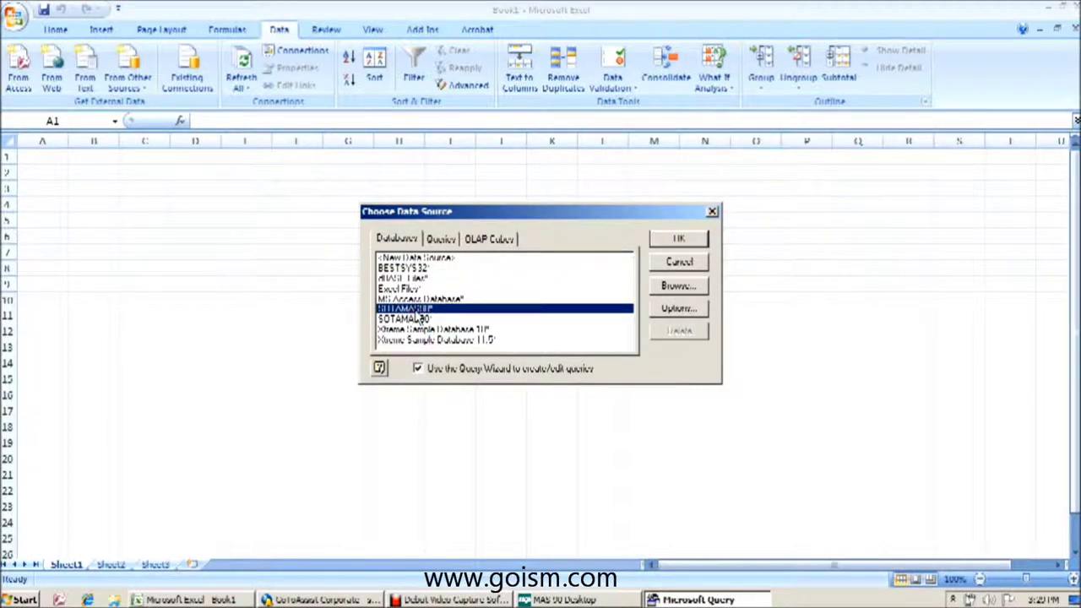
left_click(679, 241)
- Sign on to MAS 90 with the user logon and password to reach the table list
left_click(639, 301)
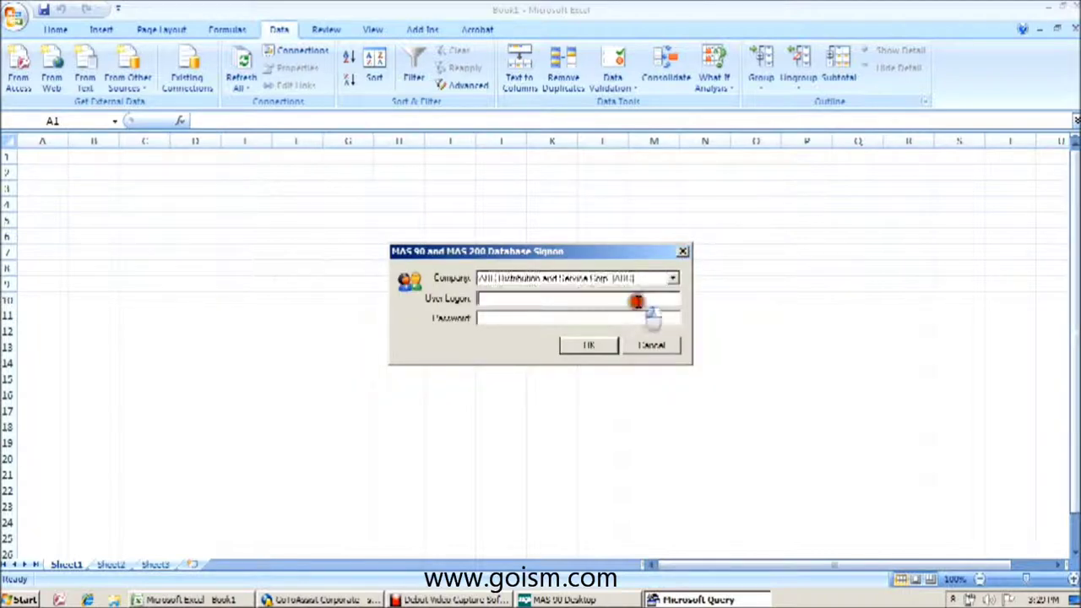
type("ml")
type("******")
key("Return")
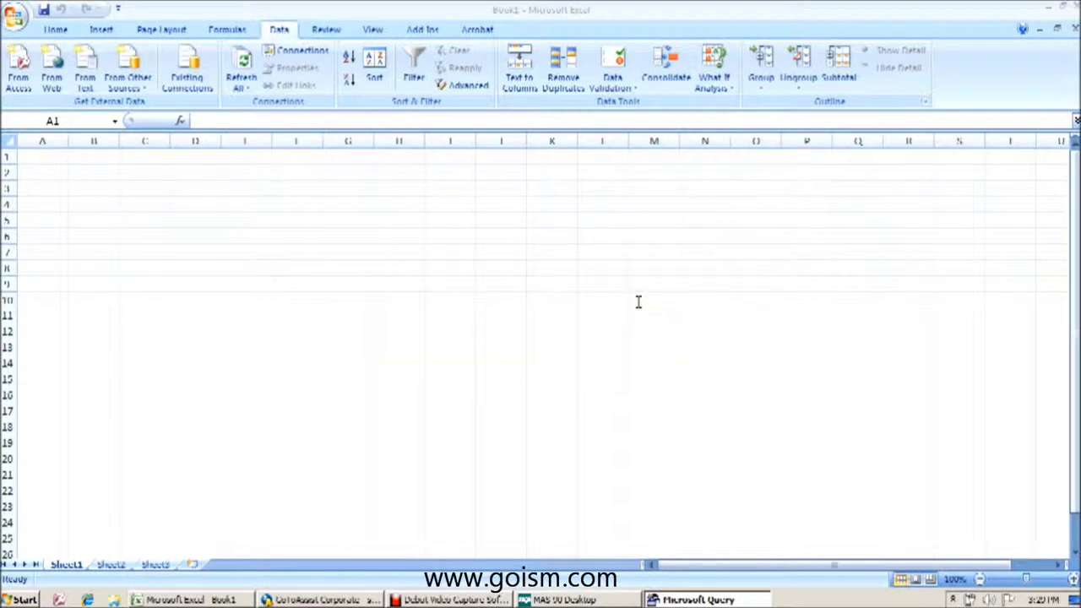
left_click(410, 217)
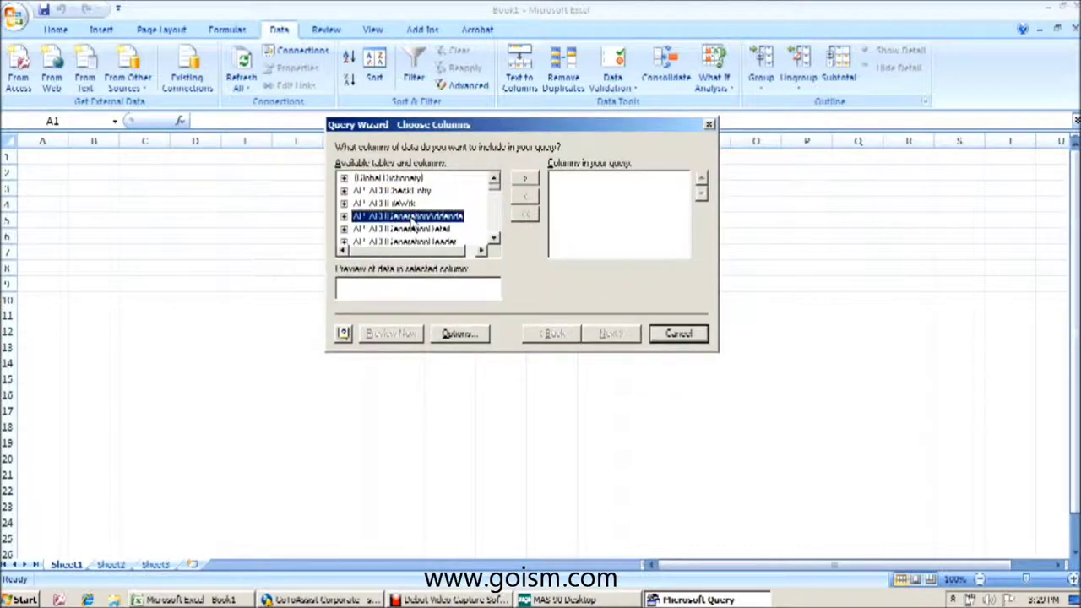
- Jump to AP_Vendor and add its APDivisionNo, VendorNo and VendorName columns
type("ap_v")
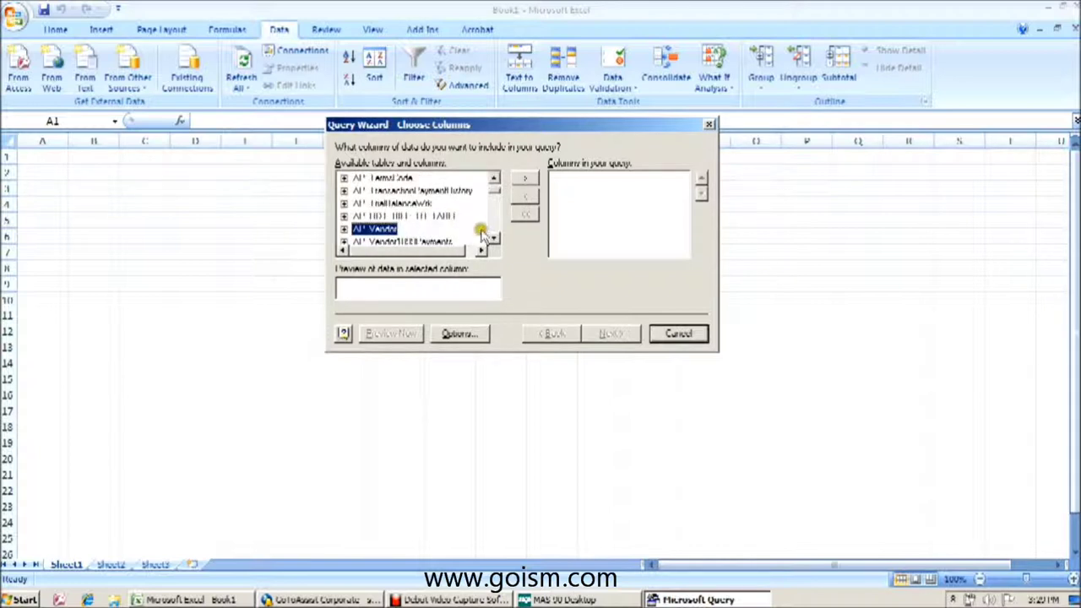
left_click(494, 239)
left_click(494, 239)
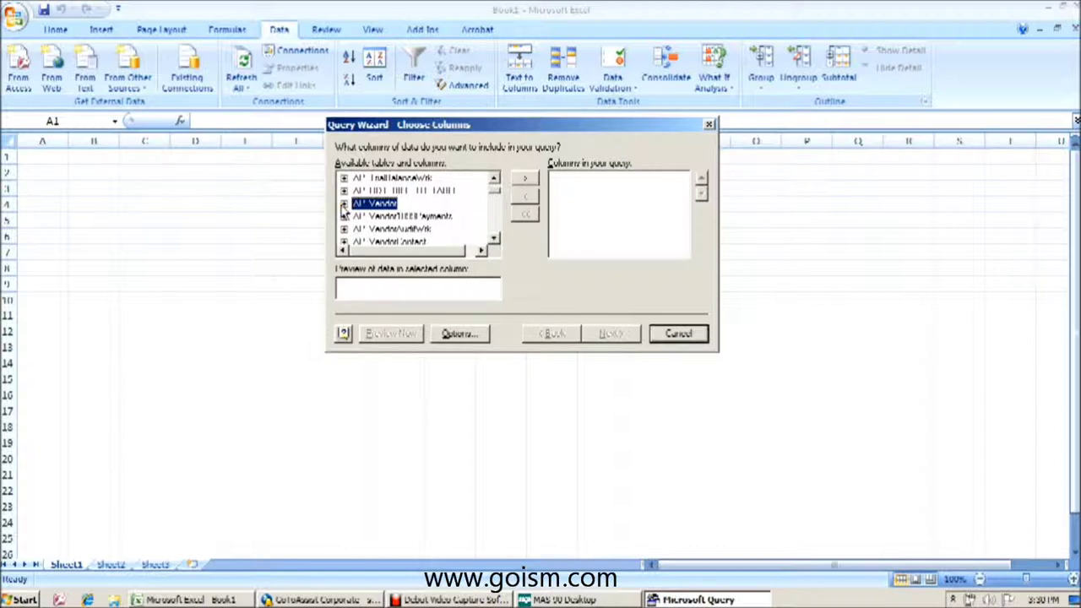
left_click(344, 206)
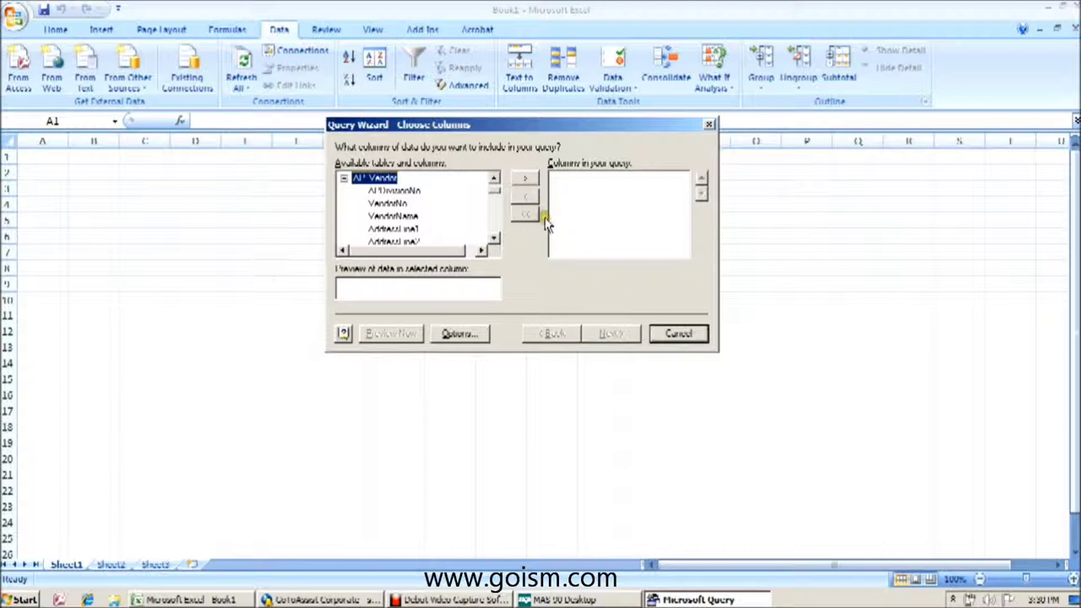
left_click(407, 193)
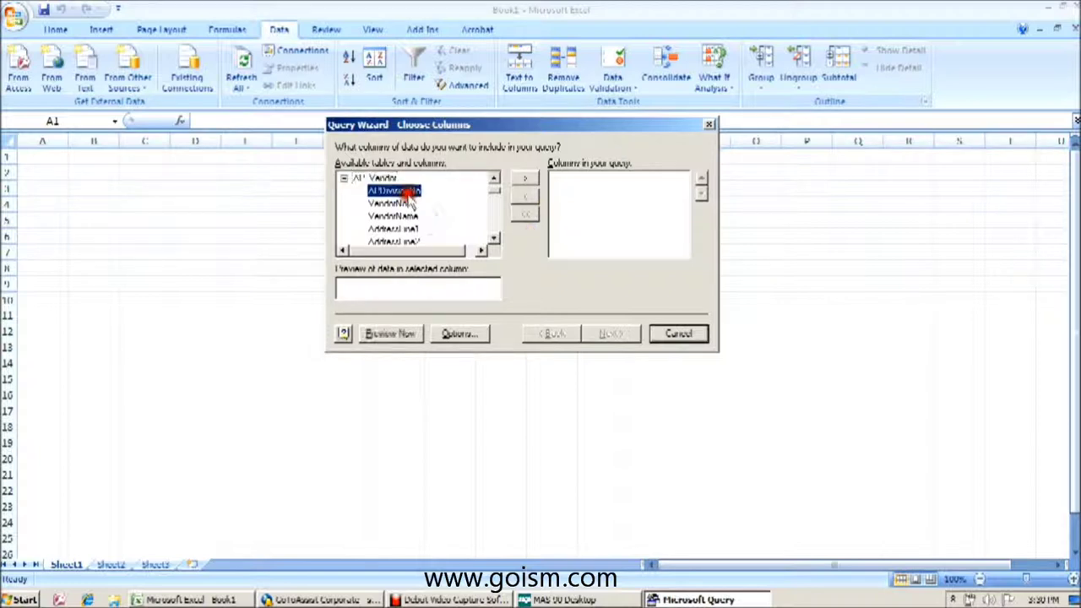
left_click(525, 179)
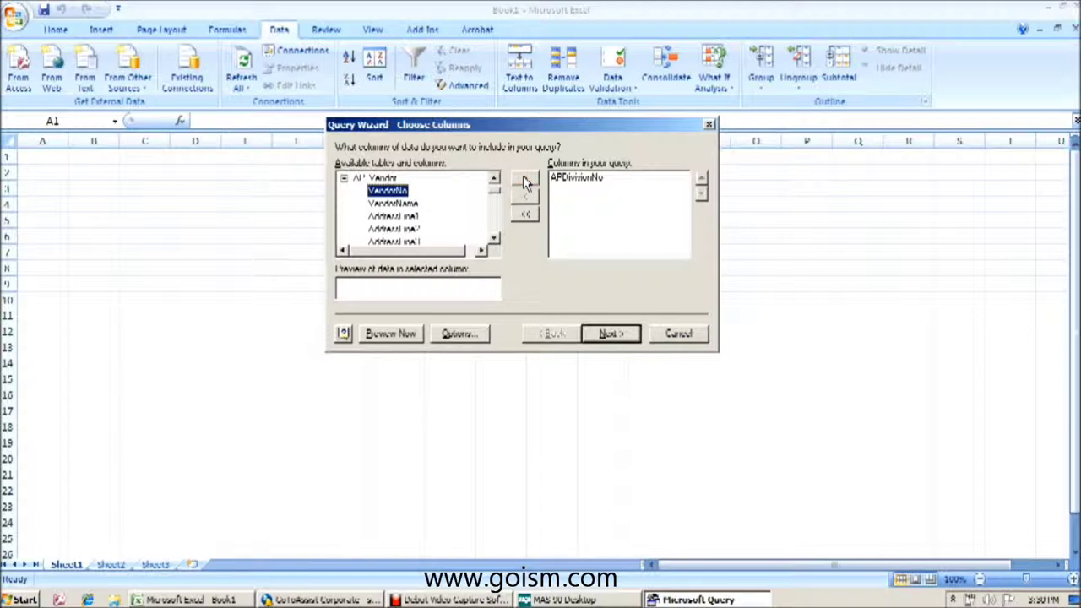
left_click(525, 180)
left_click(524, 181)
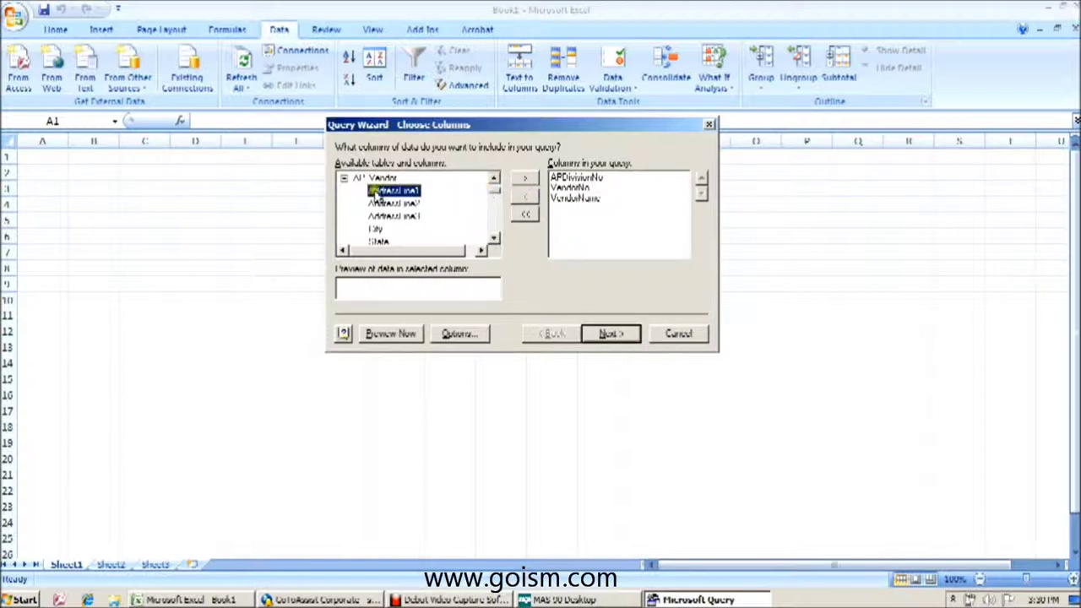
- Collapse AP_Vendor and expand the AP_OpenInvoice table further down the list
left_click(344, 178)
left_click(344, 178)
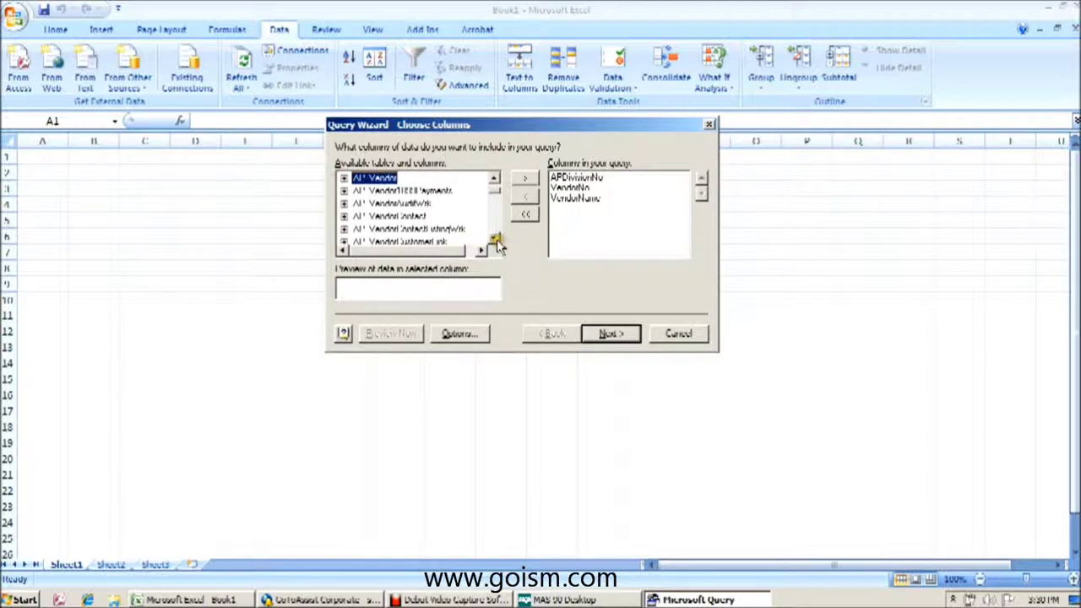
left_click(495, 179)
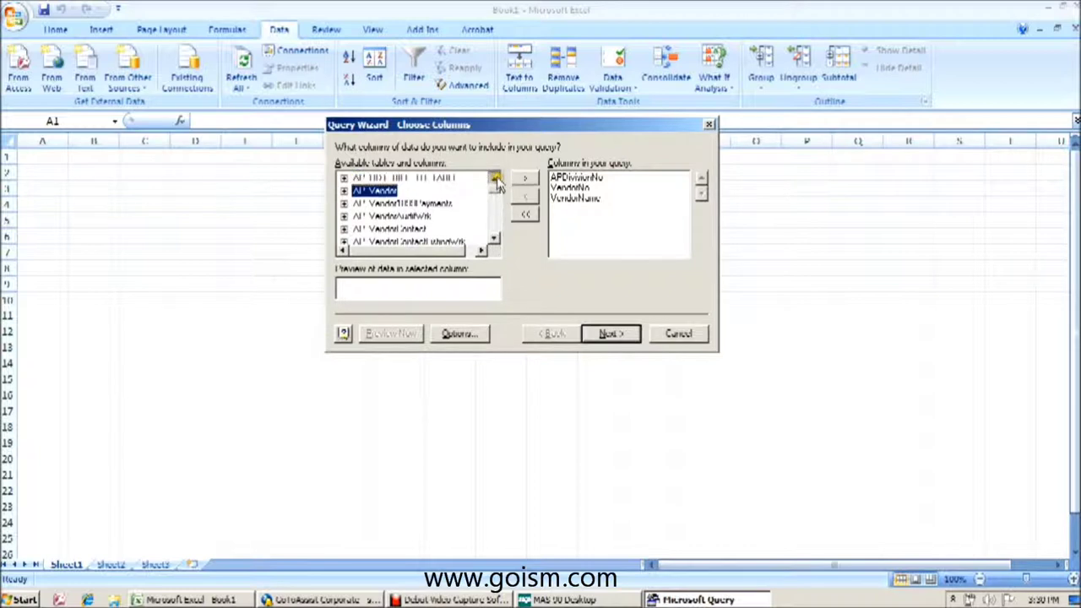
left_click(495, 179)
left_click(495, 179)
left_click(495, 179)
left_click(495, 179)
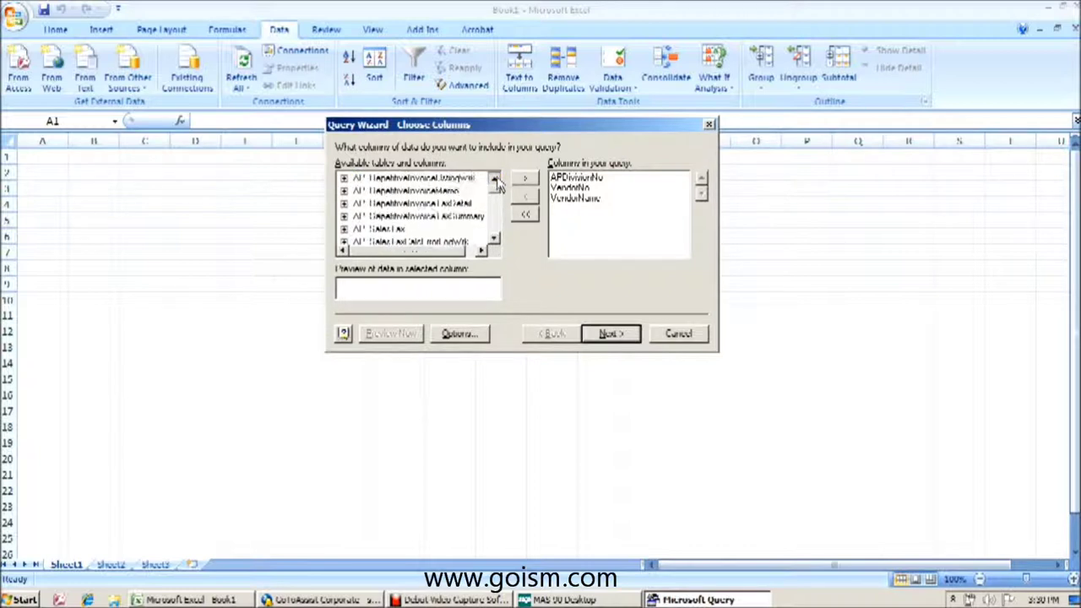
left_click(495, 179)
left_click(495, 179)
left_click(495, 179)
left_click(495, 179)
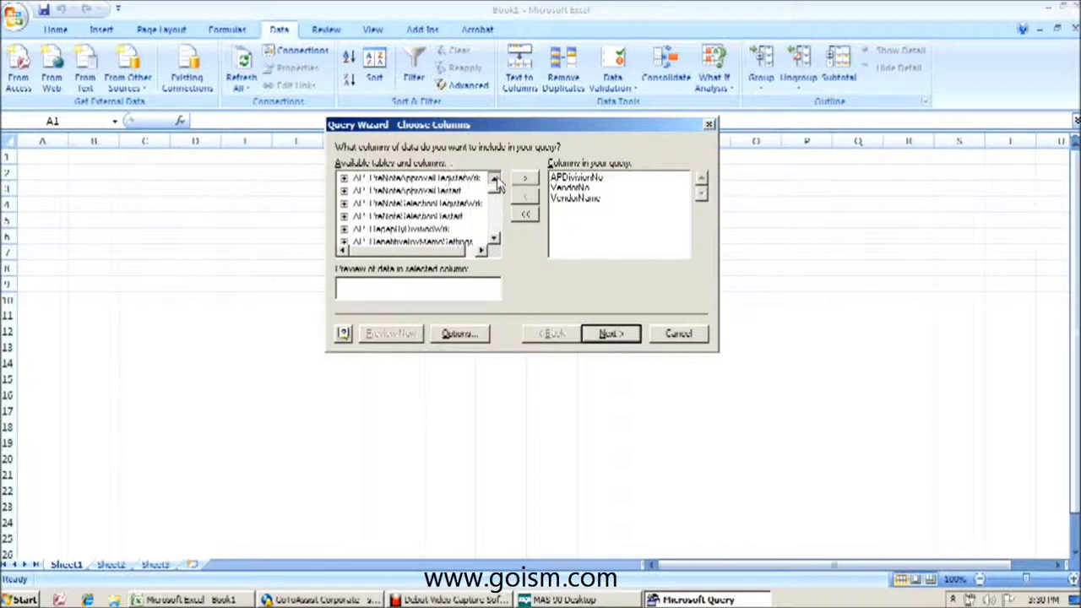
left_click(495, 179)
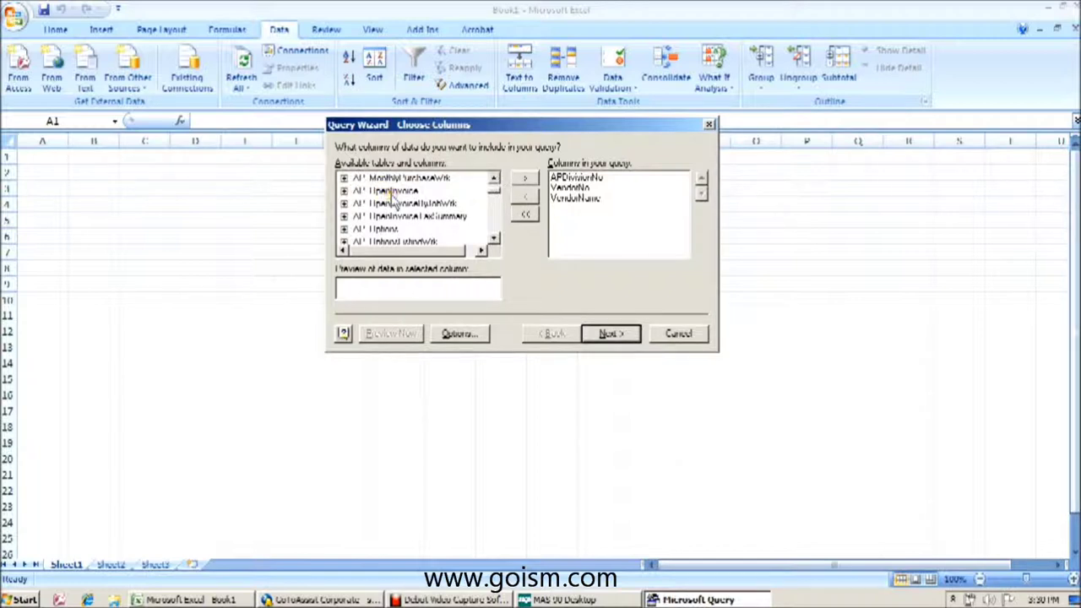
left_click(344, 191)
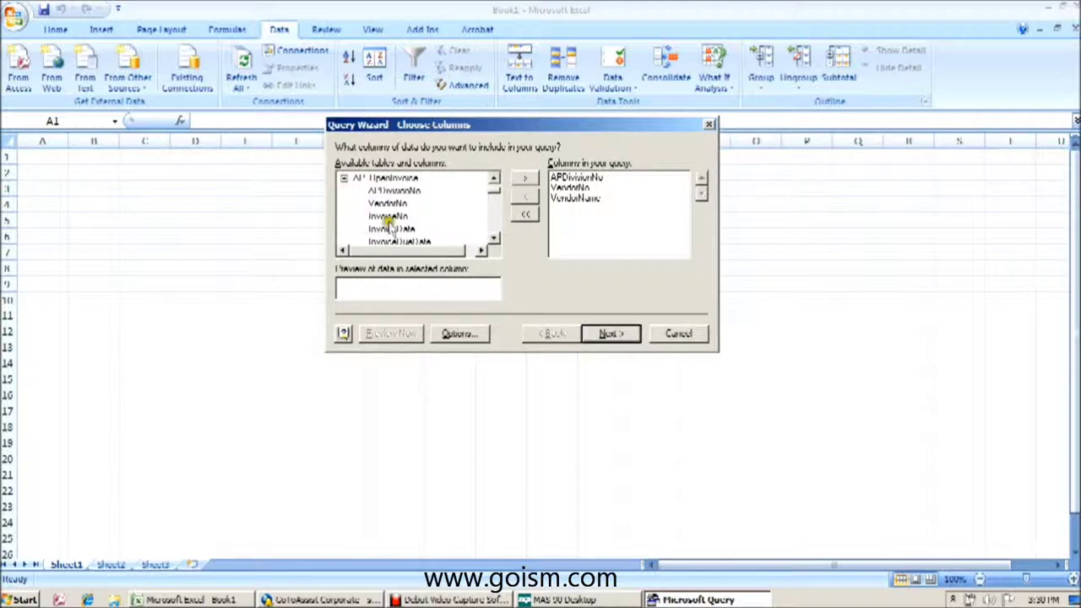
- Add InvoiceNo, InvoiceDate and InvoiceDueDate from AP_OpenInvoice to the query
left_click(494, 240)
left_click(387, 203)
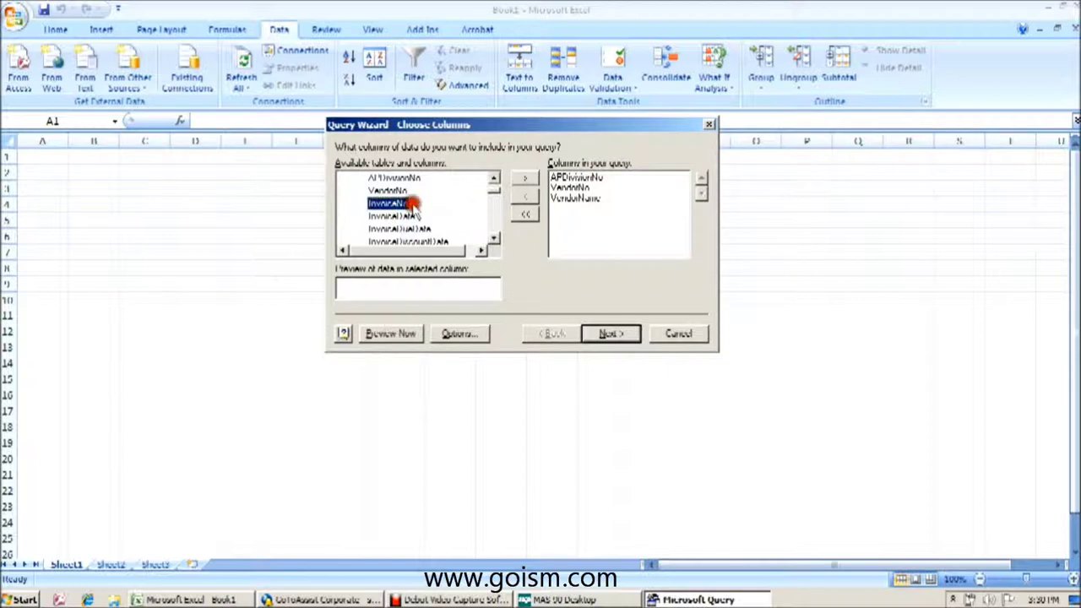
left_click(524, 183)
left_click(526, 183)
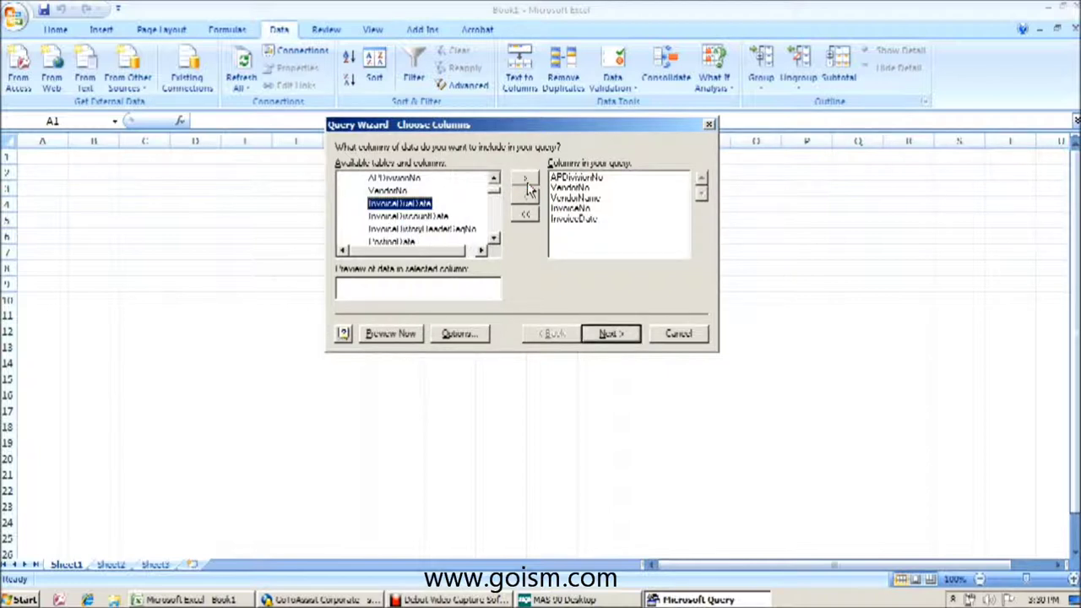
left_click(526, 184)
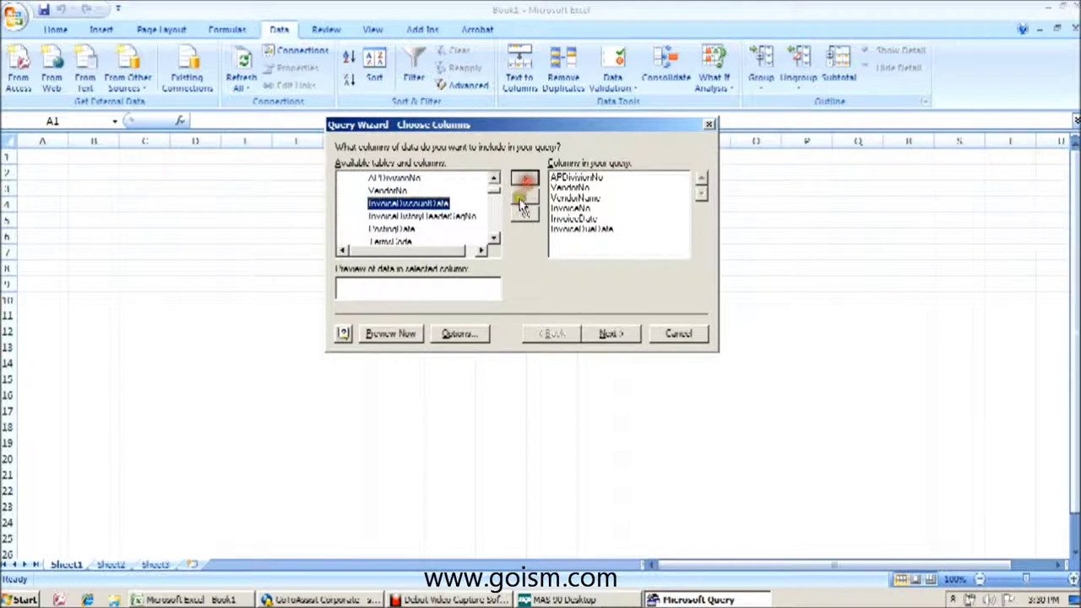
- Add the InvoiceAmt and Balance columns and advance to the Filter Data step
left_click(494, 239)
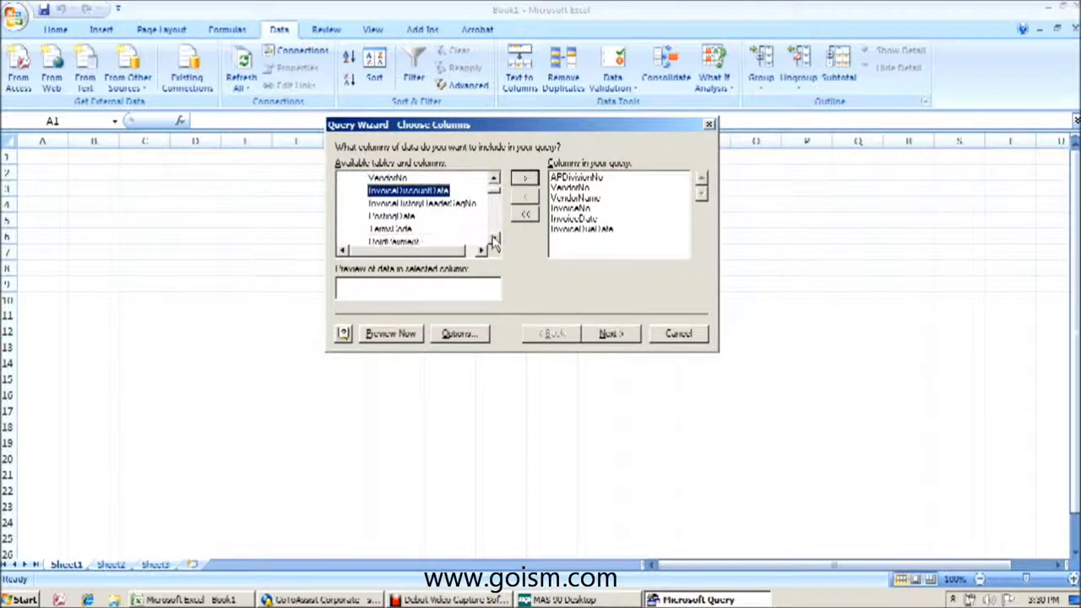
left_click(495, 239)
left_click(494, 239)
left_click(494, 239)
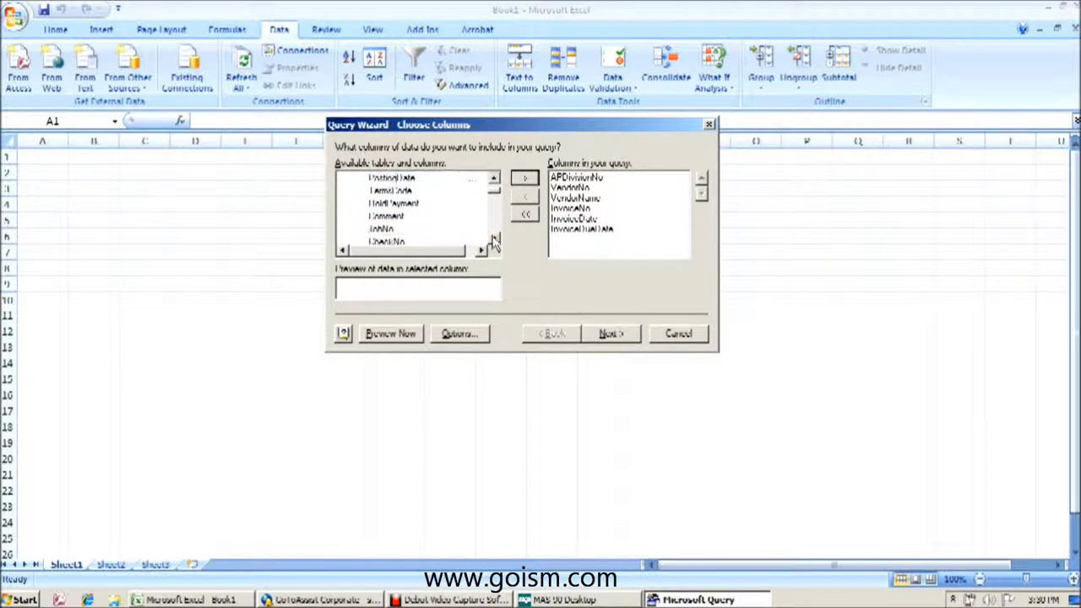
left_click(494, 239)
left_click(494, 239)
left_click(494, 239)
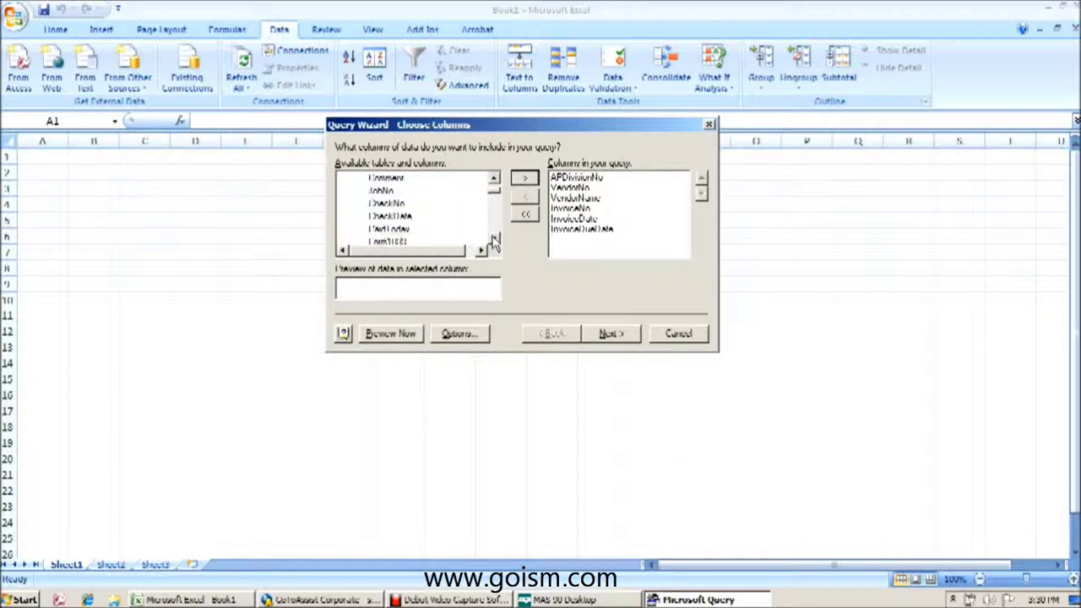
left_click(494, 239)
left_click(495, 239)
left_click(494, 239)
left_click(494, 239)
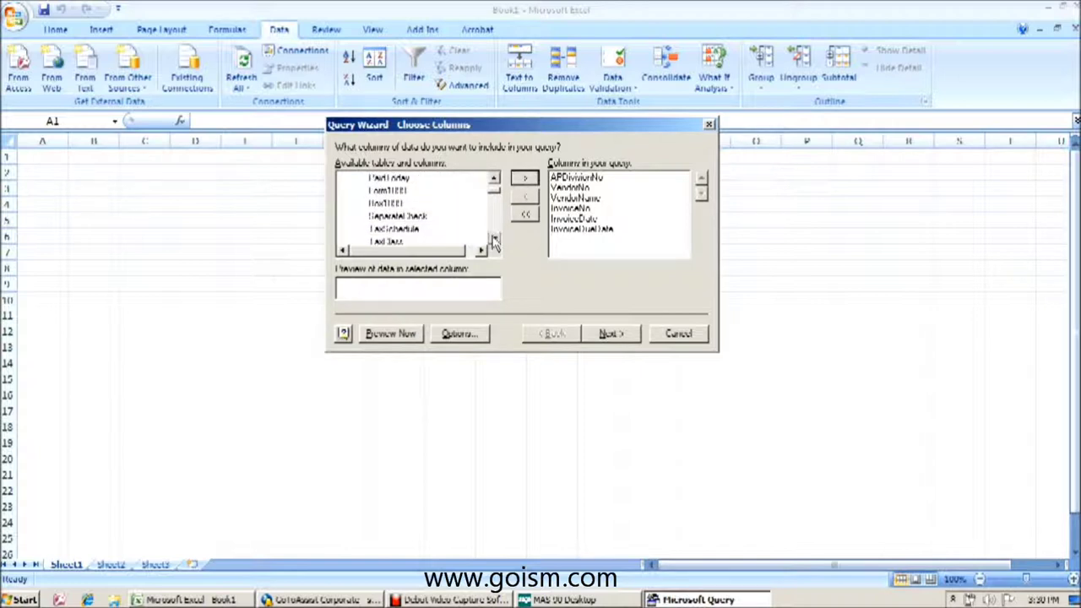
left_click(494, 239)
left_click(495, 239)
left_click(494, 239)
left_click(494, 239)
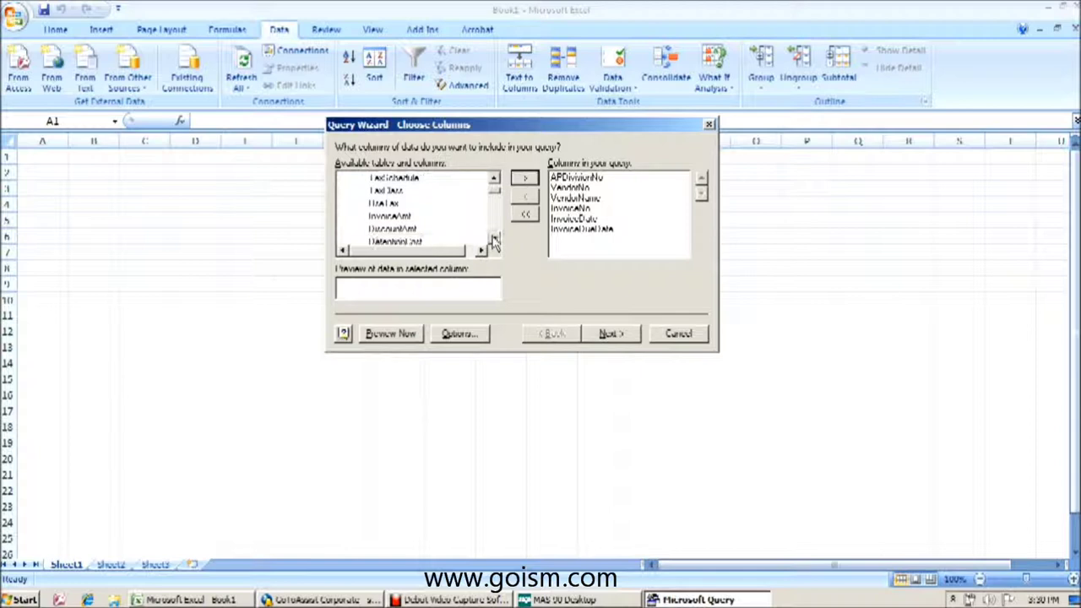
left_click(494, 239)
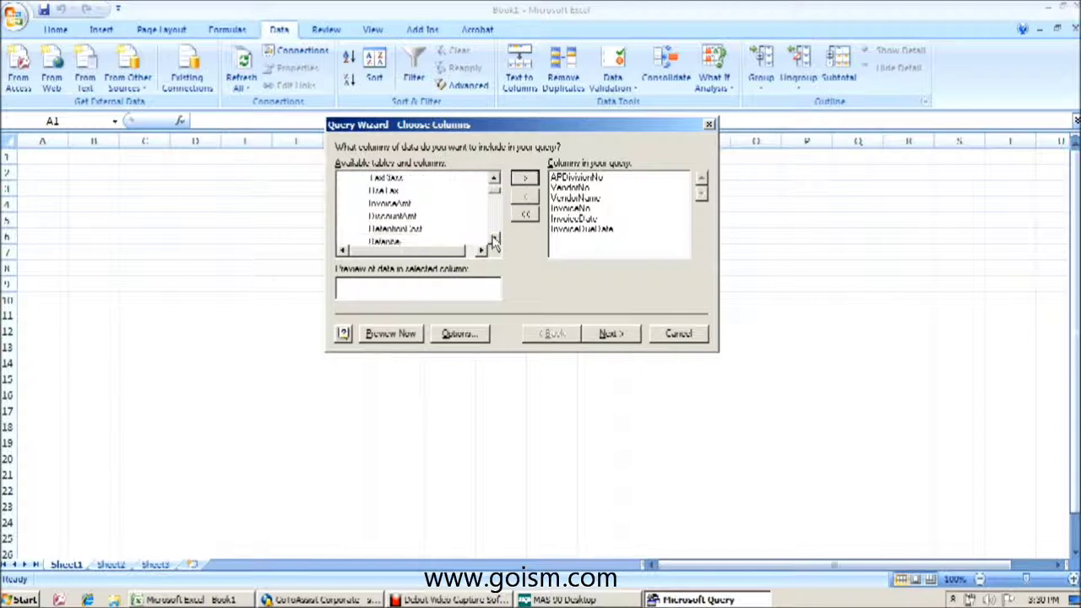
left_click(384, 203)
left_click(525, 179)
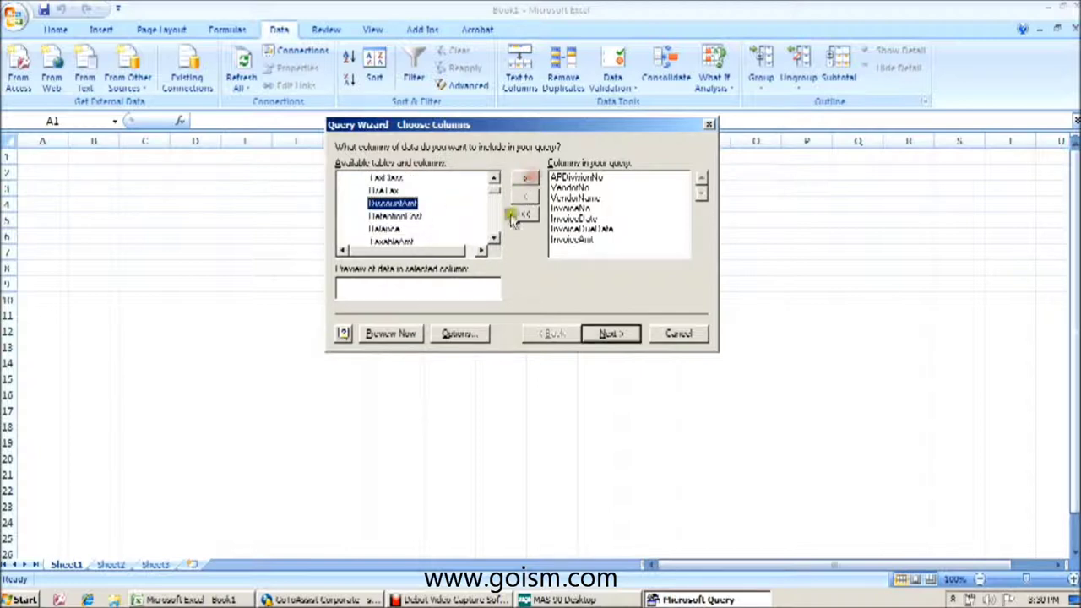
left_click(494, 239)
left_click(385, 217)
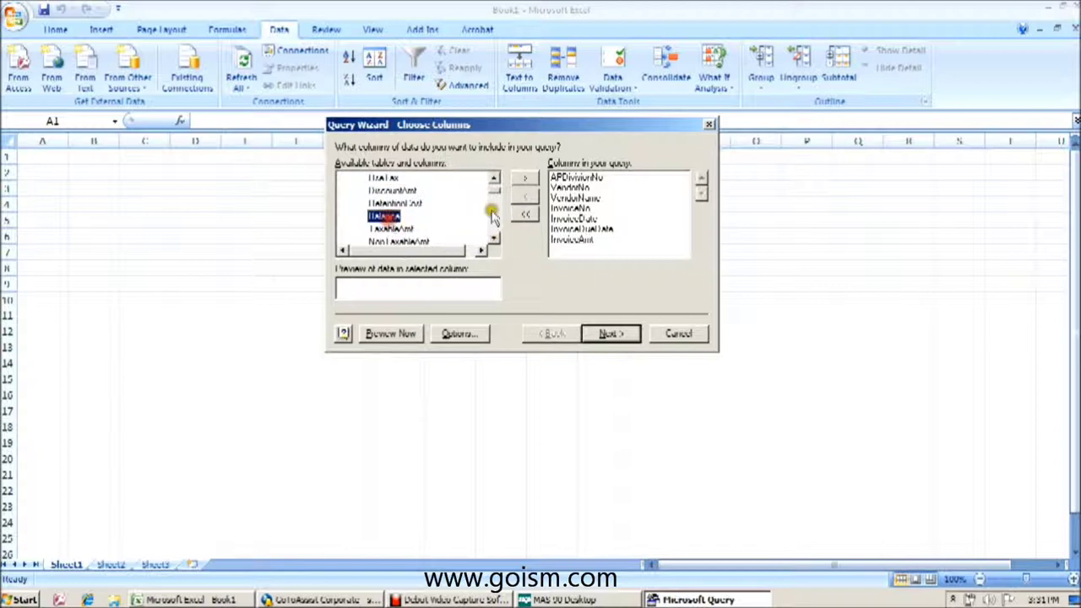
left_click(525, 179)
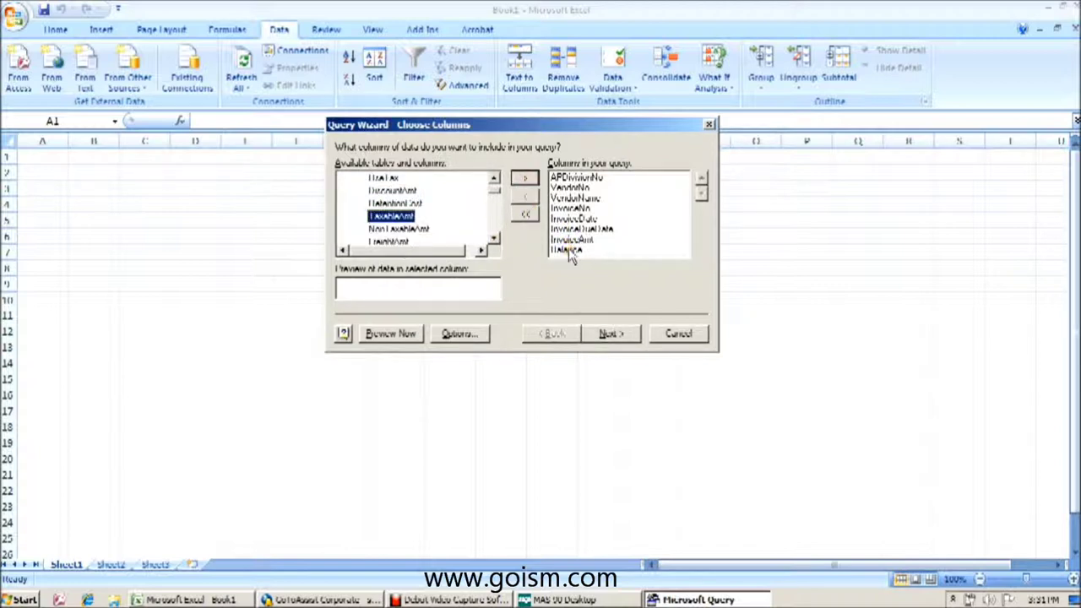
left_click(611, 335)
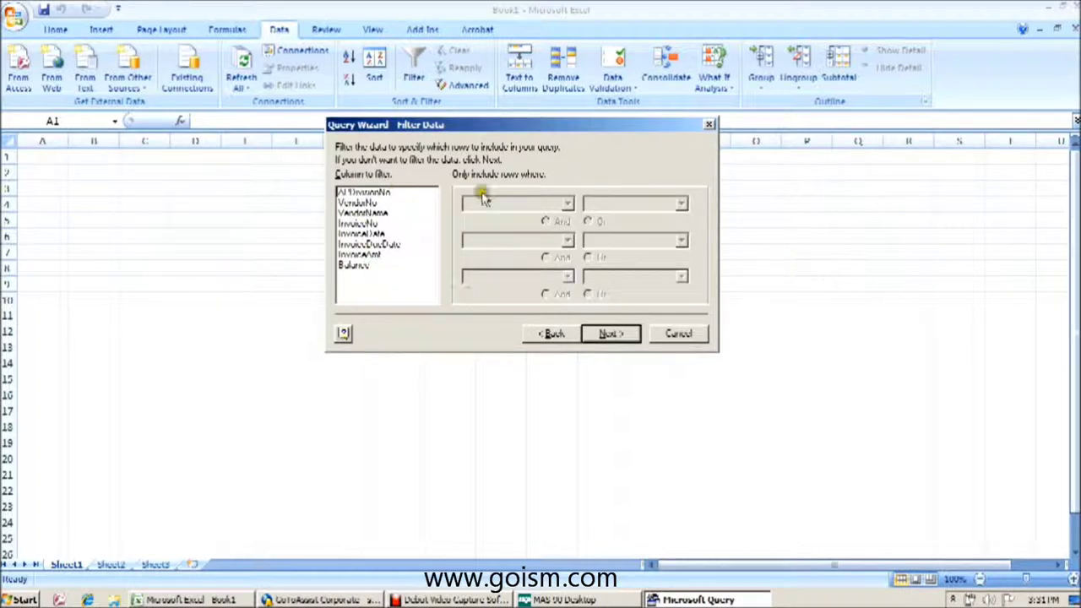
- Skip filtering and sorting and finish the wizard, returning data to Excel
left_click(608, 335)
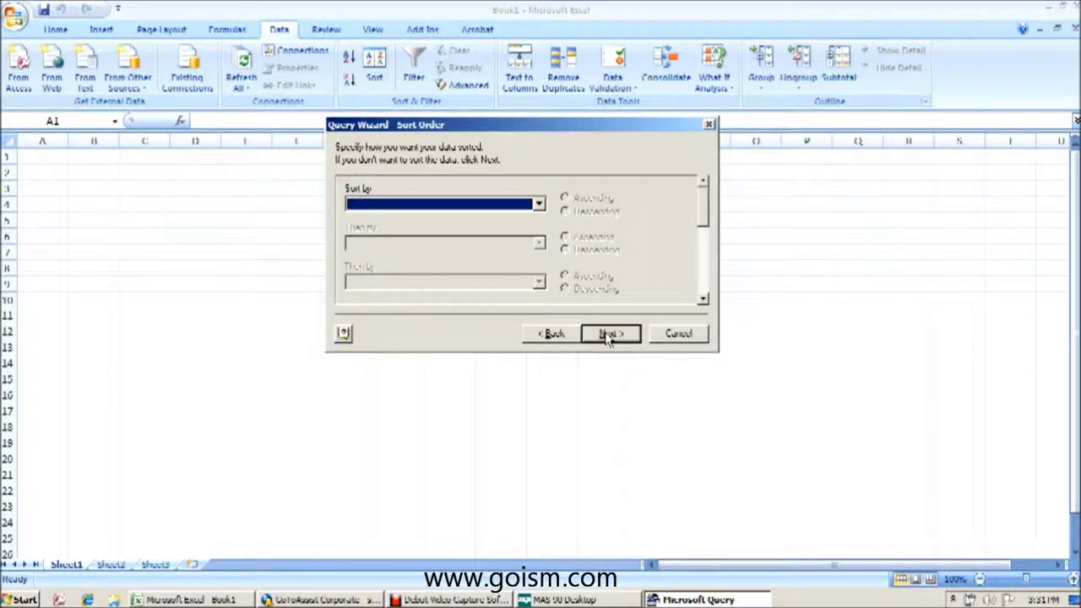
left_click(608, 334)
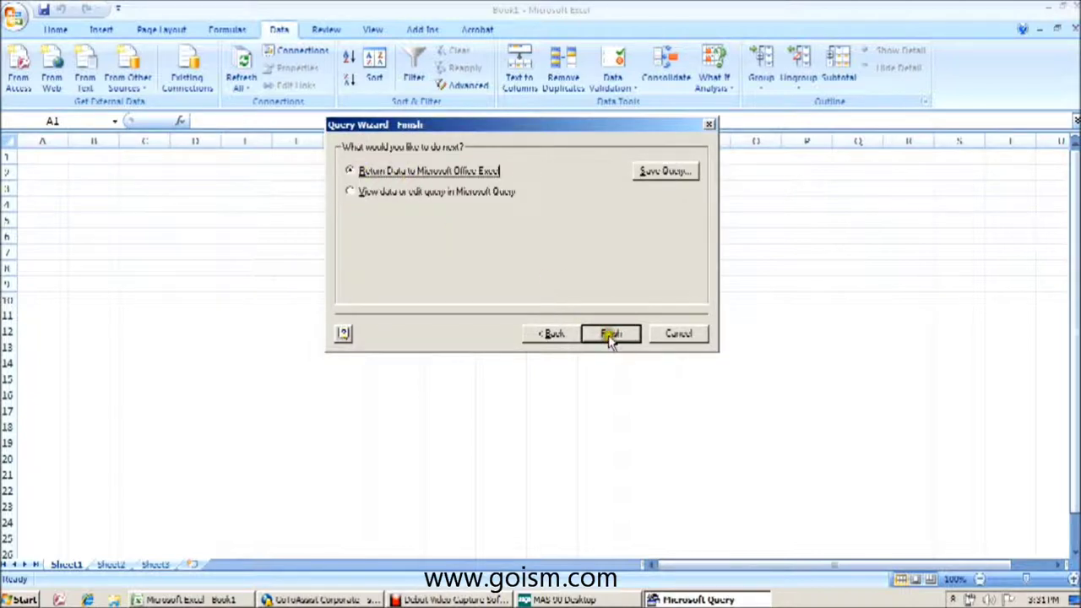
left_click(610, 335)
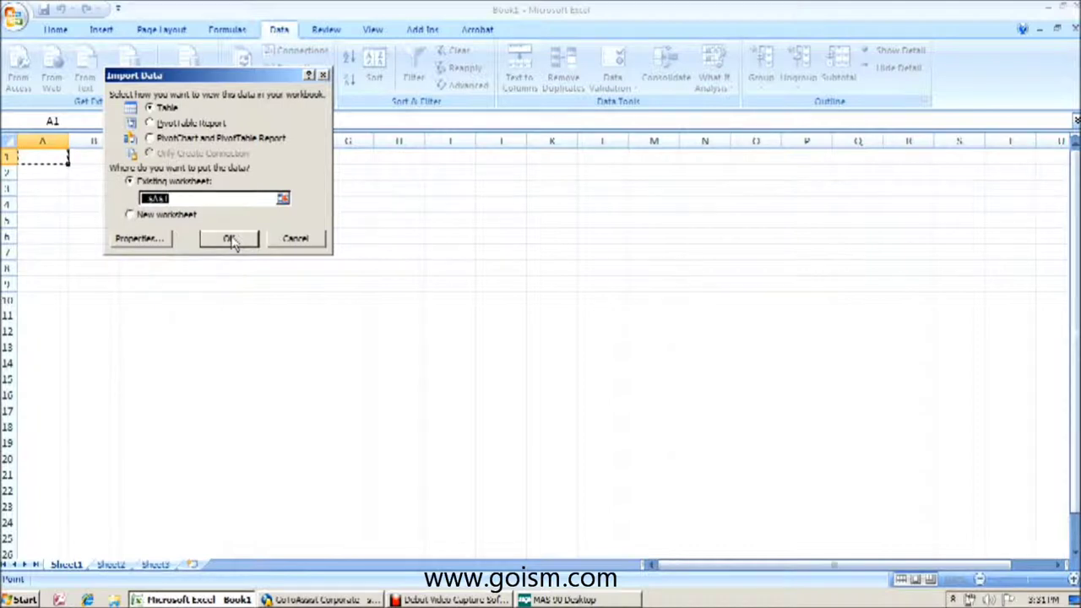
- Import the data as a table at $A$1 after signing in to MAS 90
left_click(230, 240)
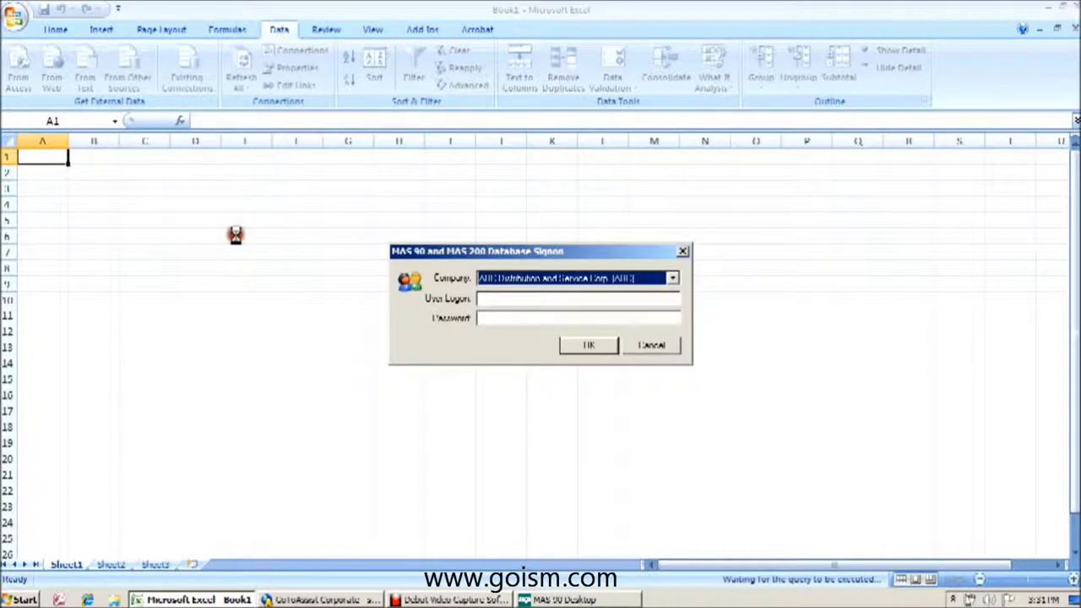
left_click(525, 300)
type("r")
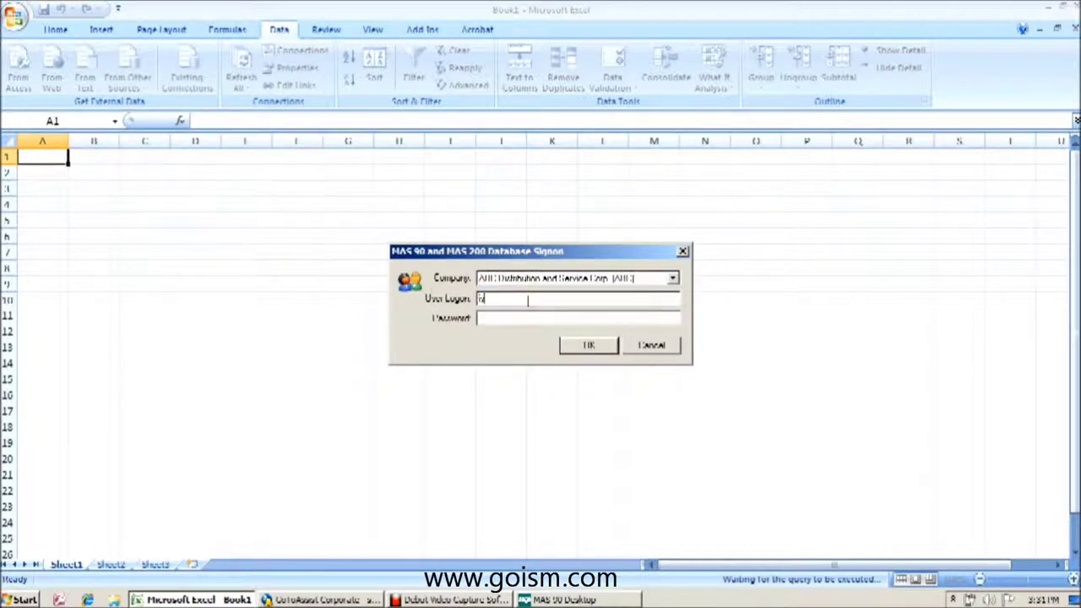
type("m*****")
key("Return")
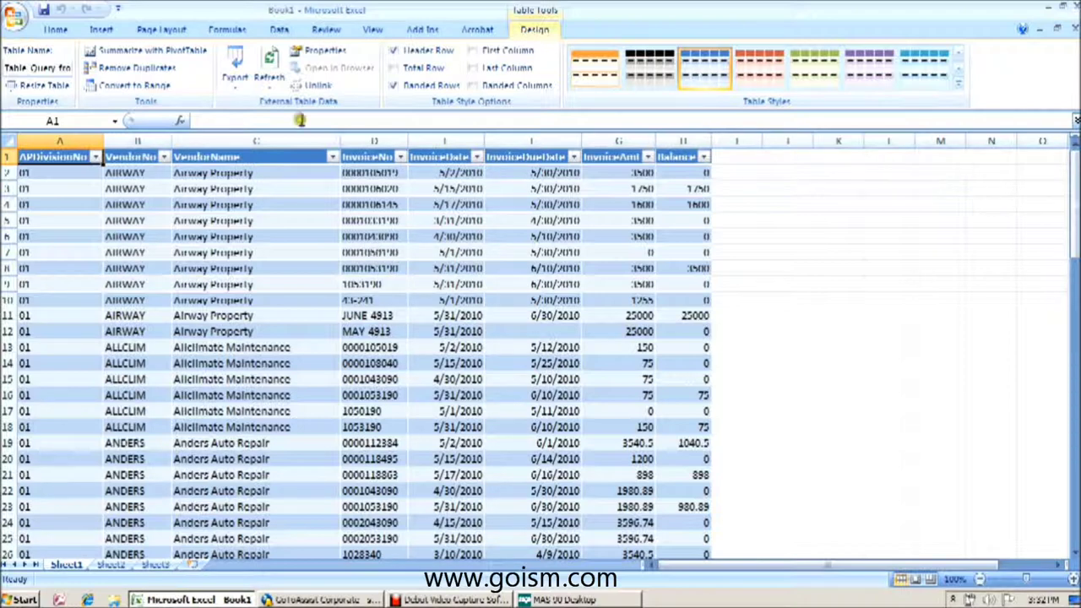
- Switch to the ribbon's Data tab showing the connection commands
left_click(279, 30)
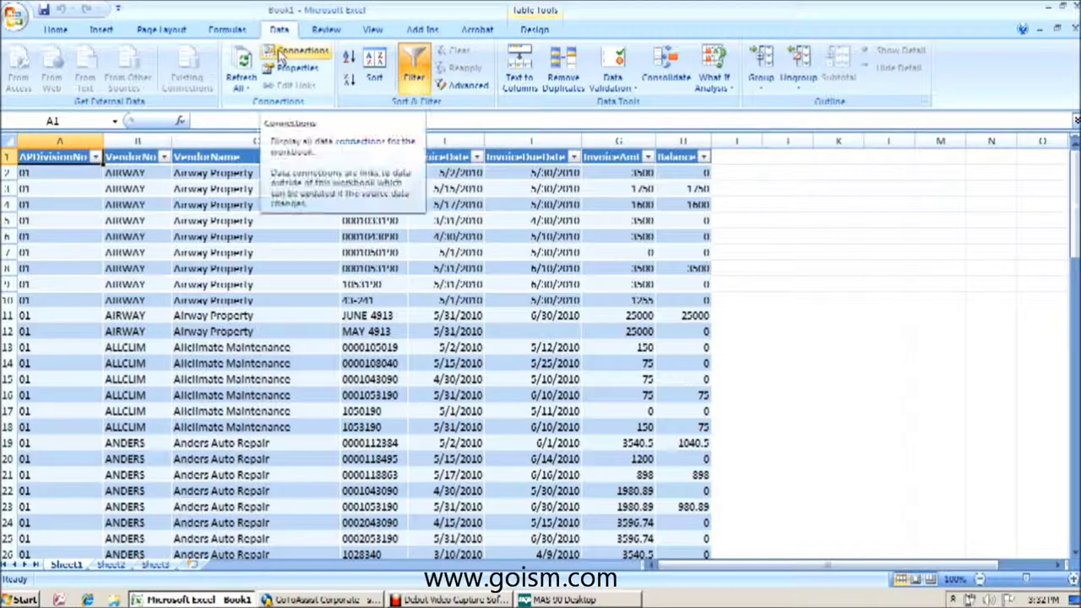
- Open the SOTAMAS90 connection's properties and choose Edit Query from its Definition
left_click(281, 56)
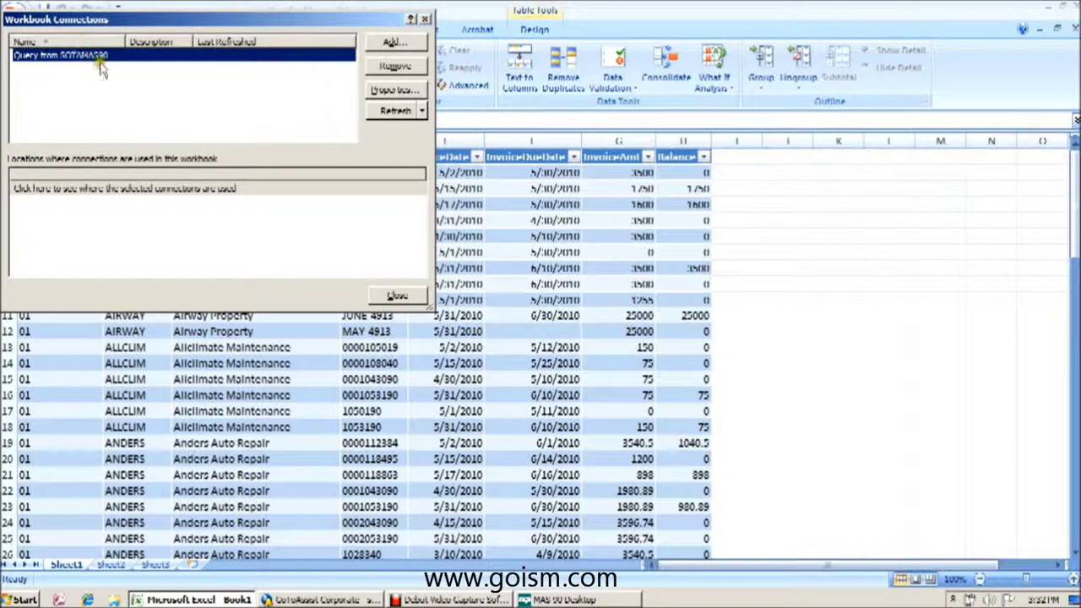
left_click(393, 91)
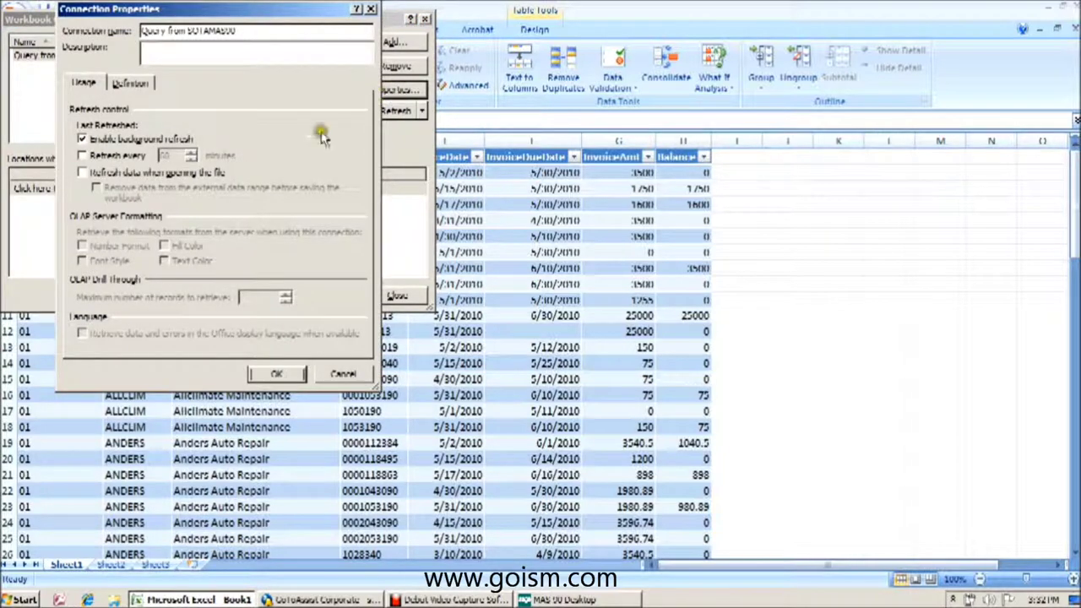
left_click(129, 83)
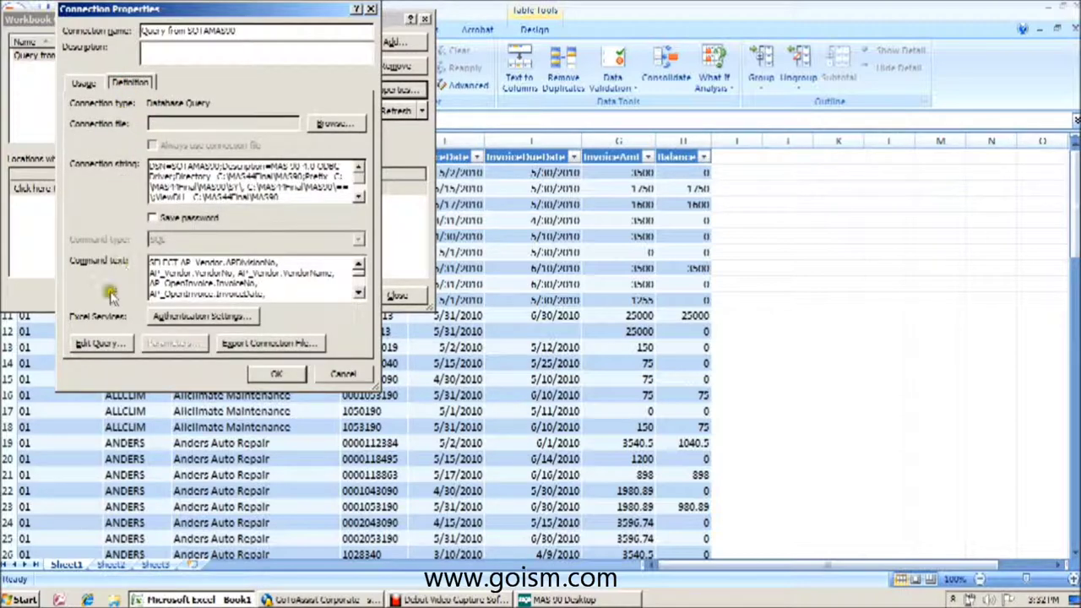
left_click(102, 344)
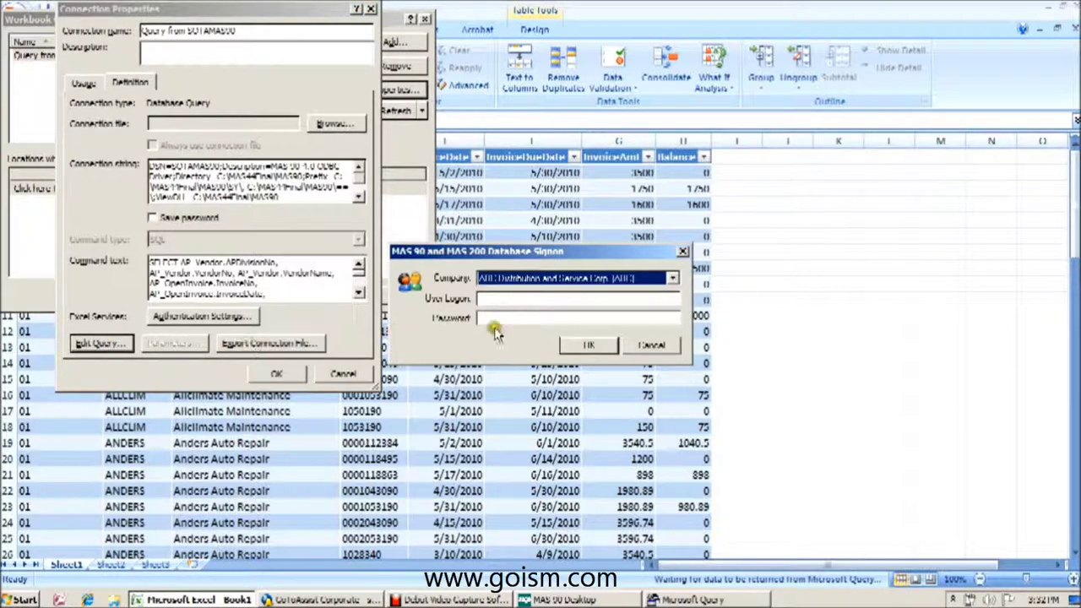
- Sign in to MAS 90 and dismiss the notice that the wizard can't edit the query
left_click(527, 298)
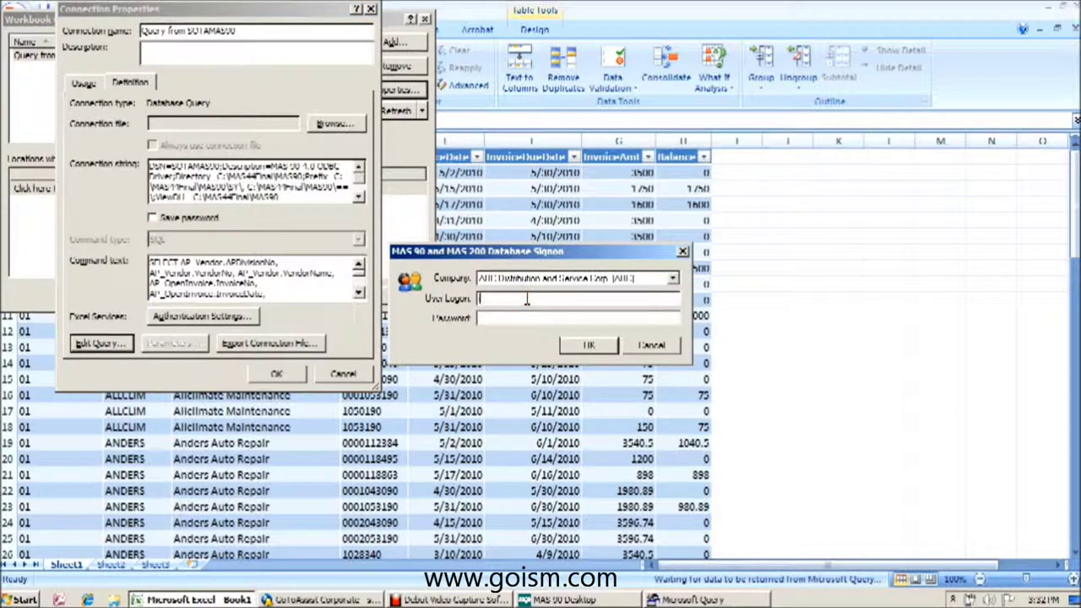
type("mn")
key("Tab")
key("Return")
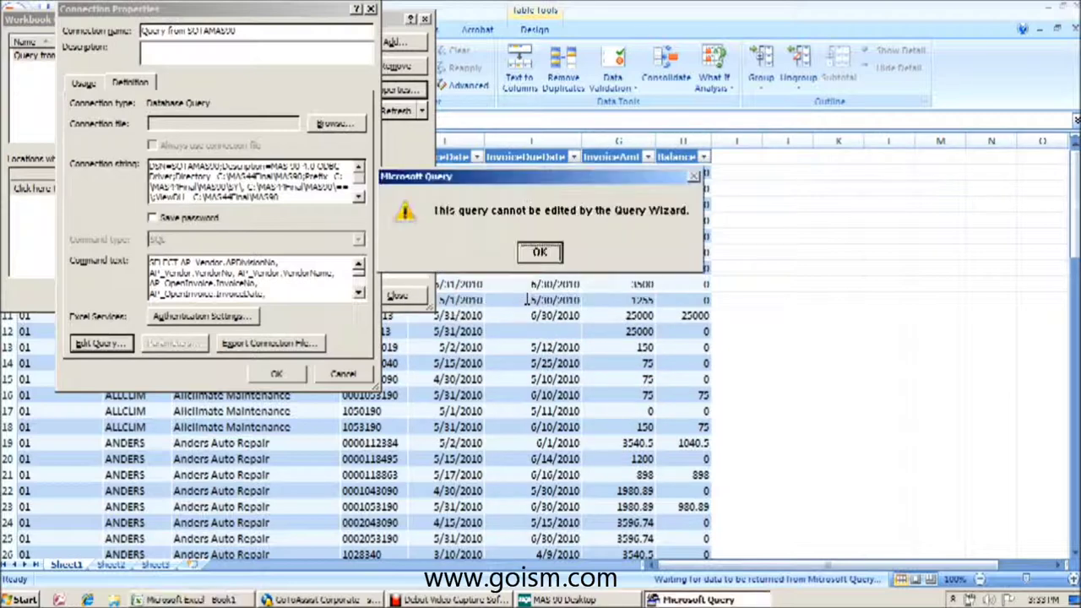
left_click(548, 254)
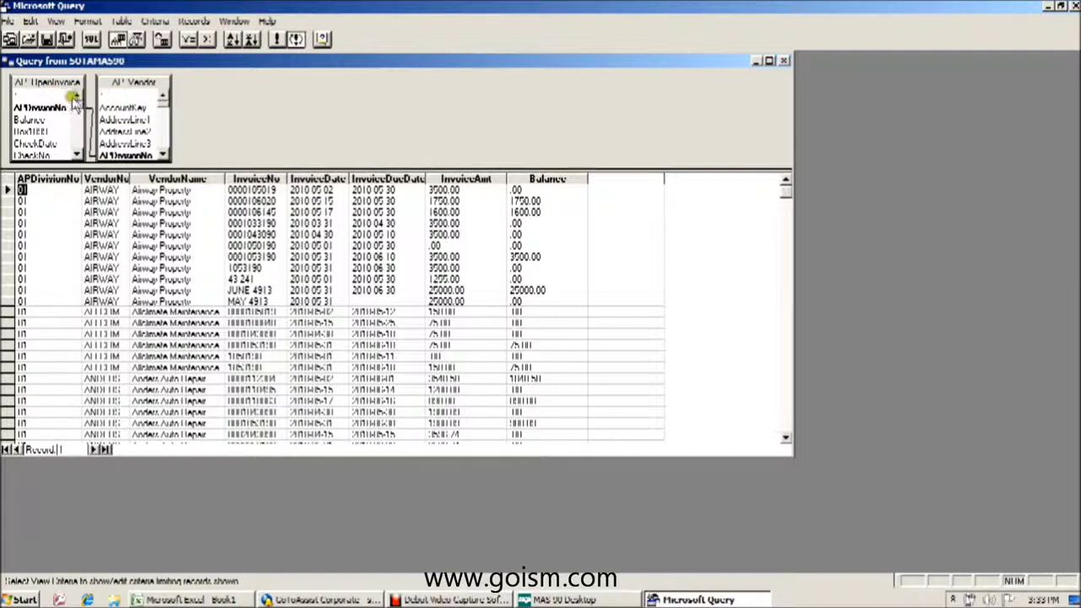
- Move the AP_Vendor table box to the right and scroll through its field list
left_click_drag(162, 89, 219, 89)
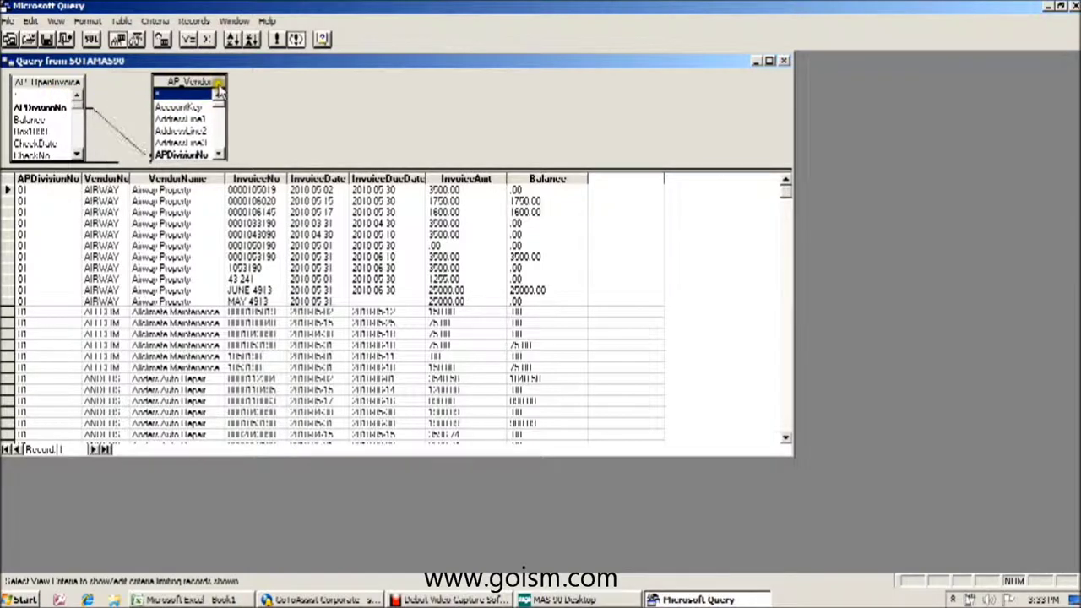
left_click(220, 155)
left_click(219, 156)
left_click(219, 156)
left_click(219, 156)
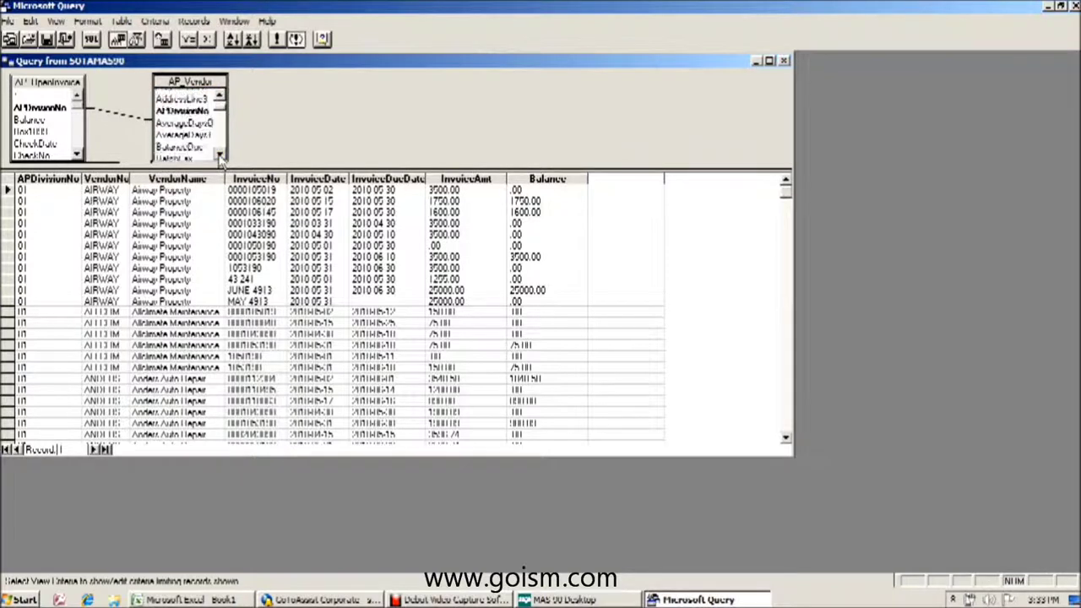
left_click(52, 110)
left_click_drag(52, 109, 152, 112)
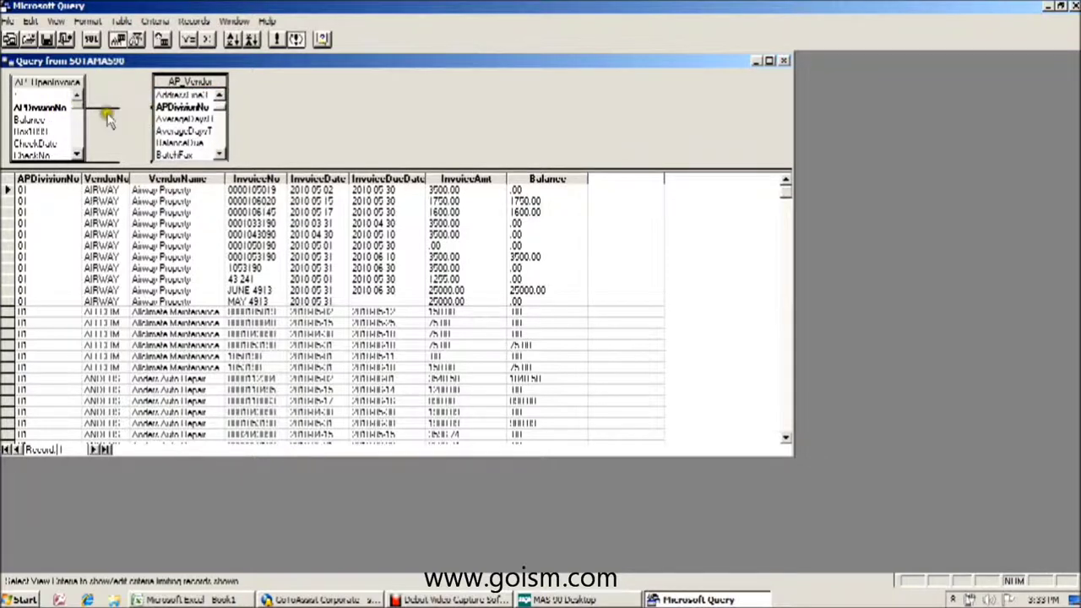
left_click(219, 155)
left_click(219, 157)
left_click(220, 157)
left_click(219, 96)
left_click(220, 97)
left_click(219, 98)
left_click(220, 98)
left_click(219, 98)
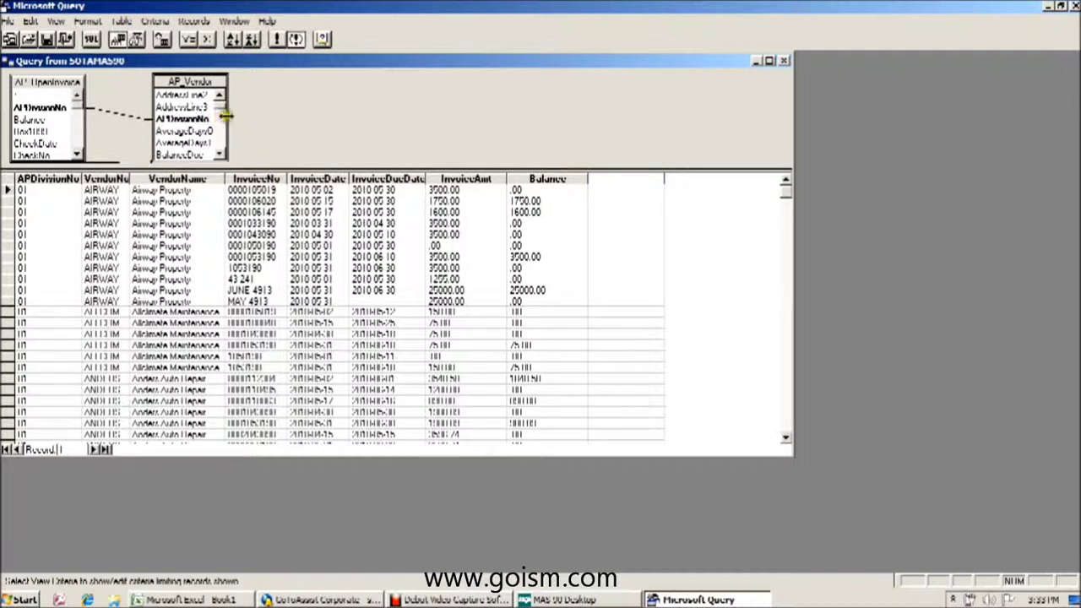
- Widen the AP_Vendor table so its full field names are readable
left_click_drag(228, 118, 279, 117)
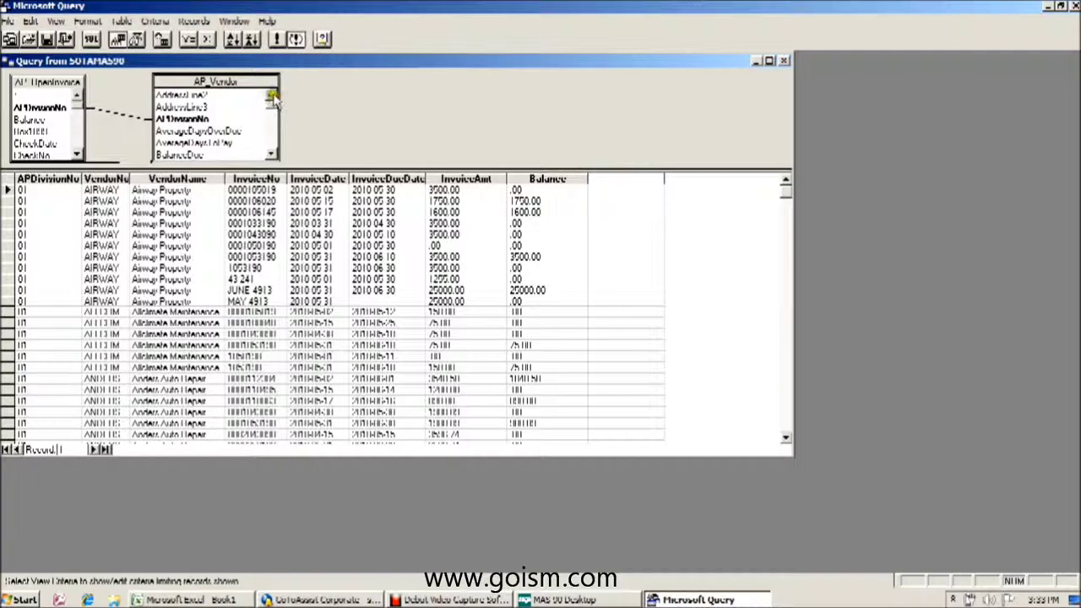
left_click(272, 98)
left_click(272, 98)
left_click(272, 98)
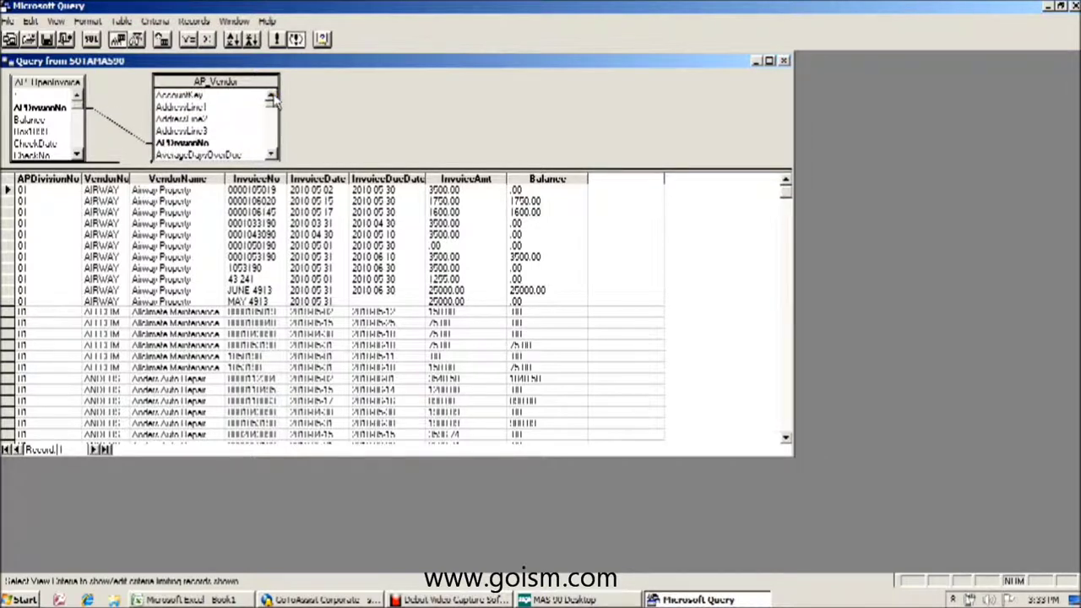
double_click(192, 108)
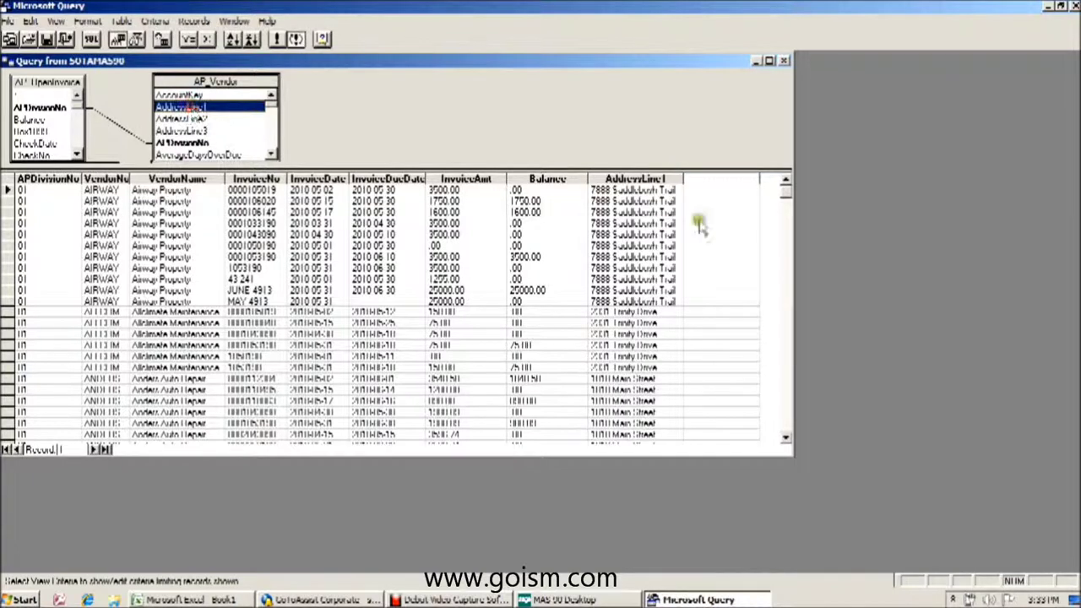
left_click(687, 179)
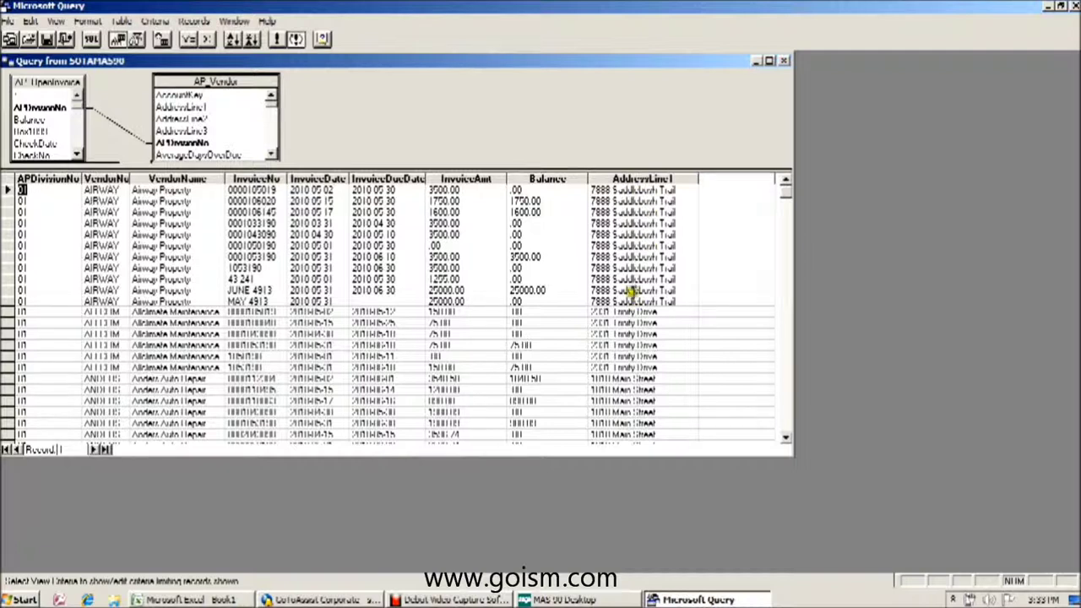
left_click(632, 179)
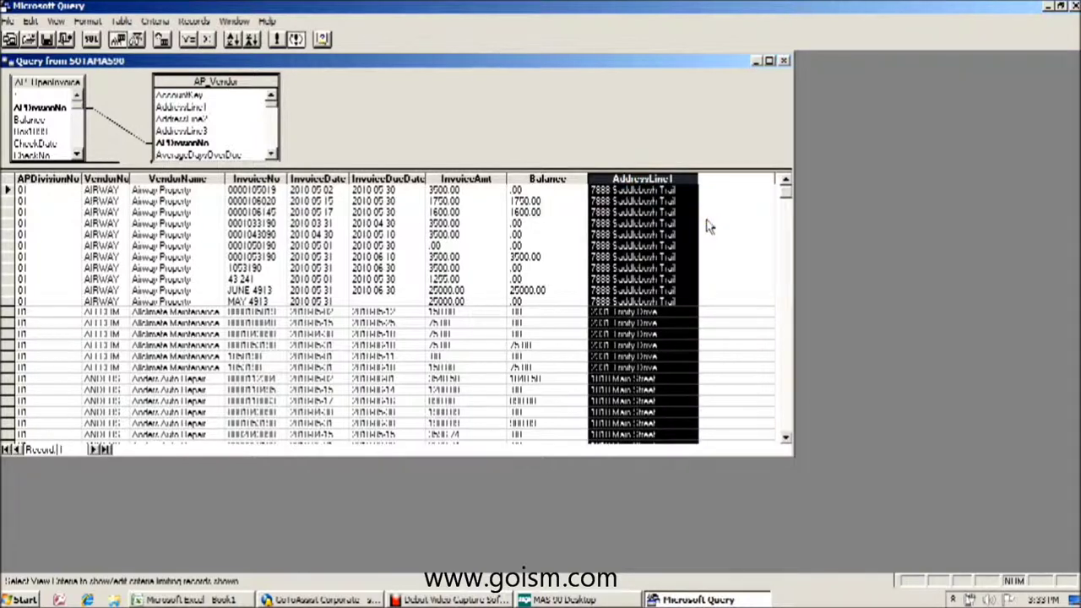
key("Delete")
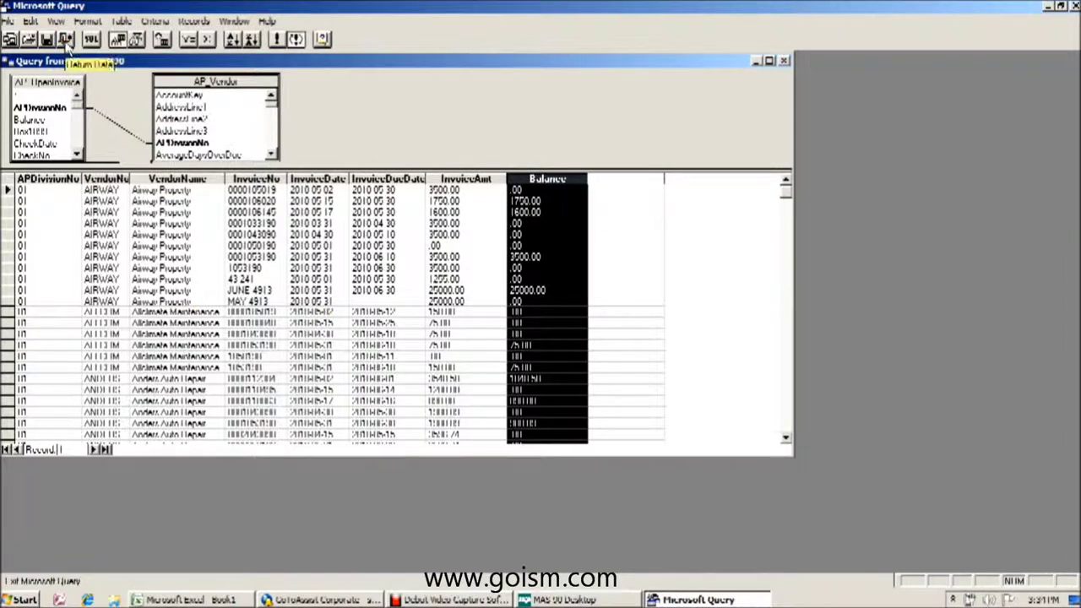
left_click(66, 41)
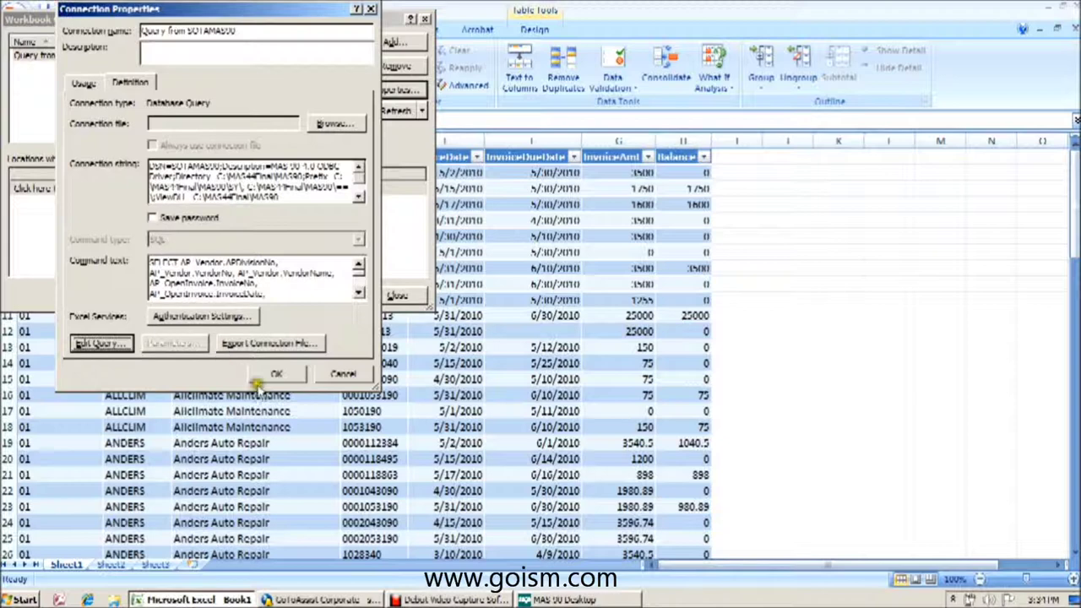
- Confirm the connection properties, sign in to MAS 90 to refresh, and close Workbook Connections
left_click(276, 374)
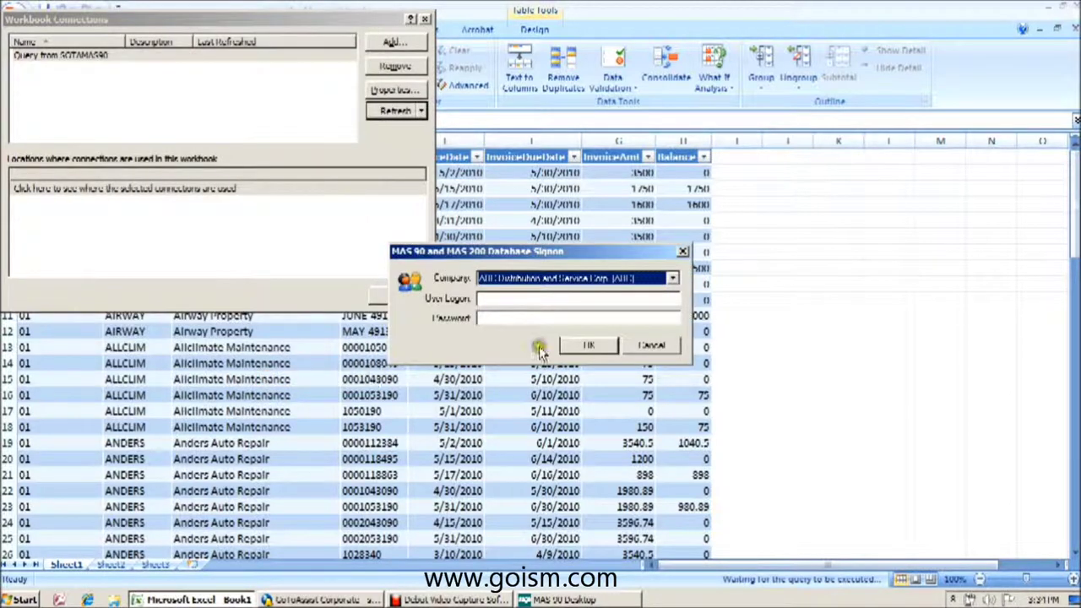
left_click(558, 299)
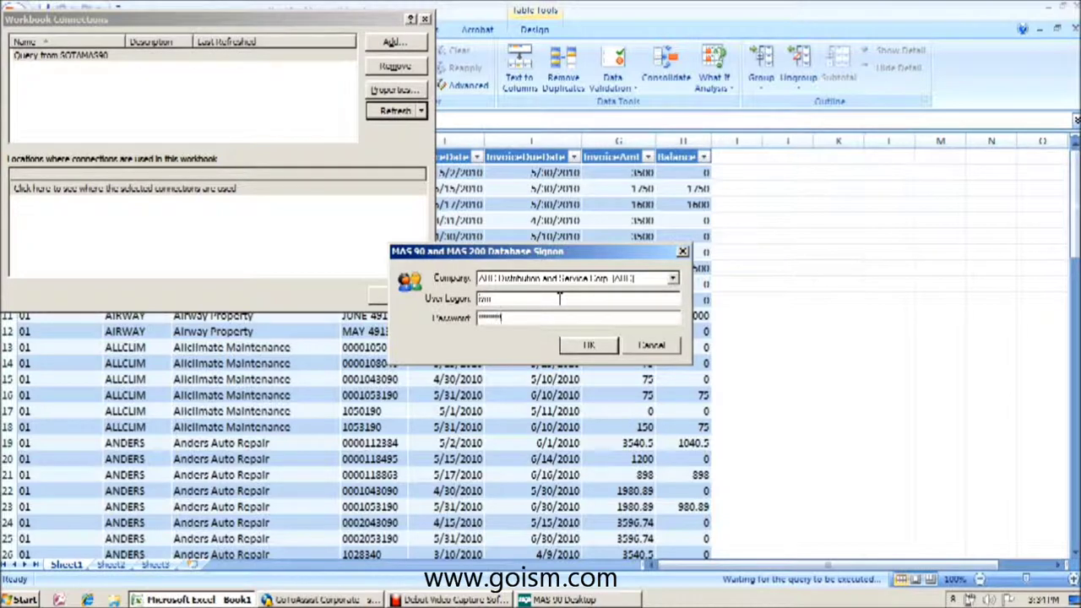
key("Return")
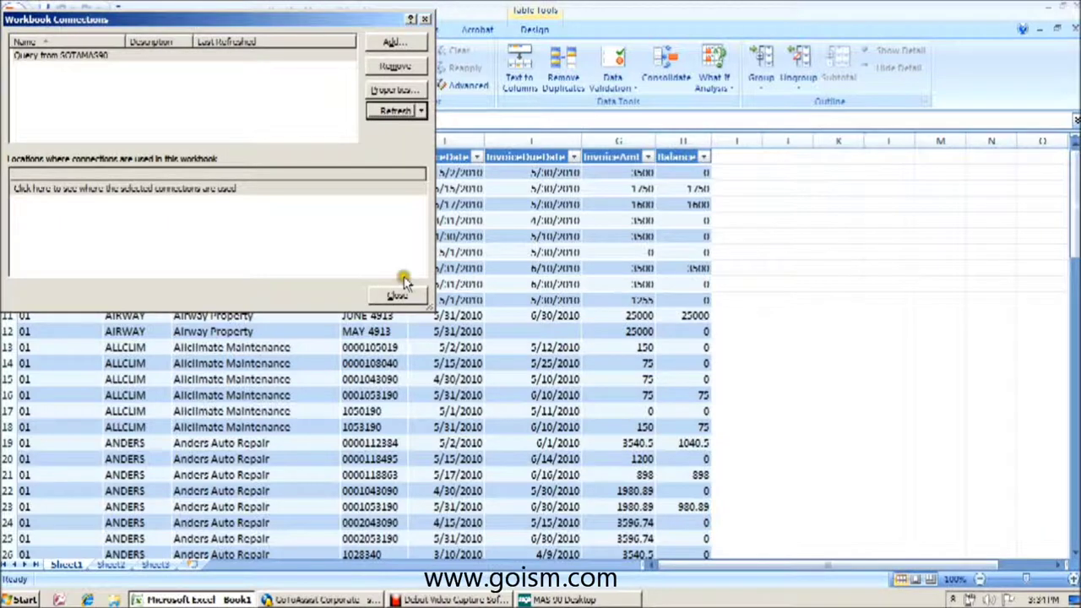
left_click(399, 295)
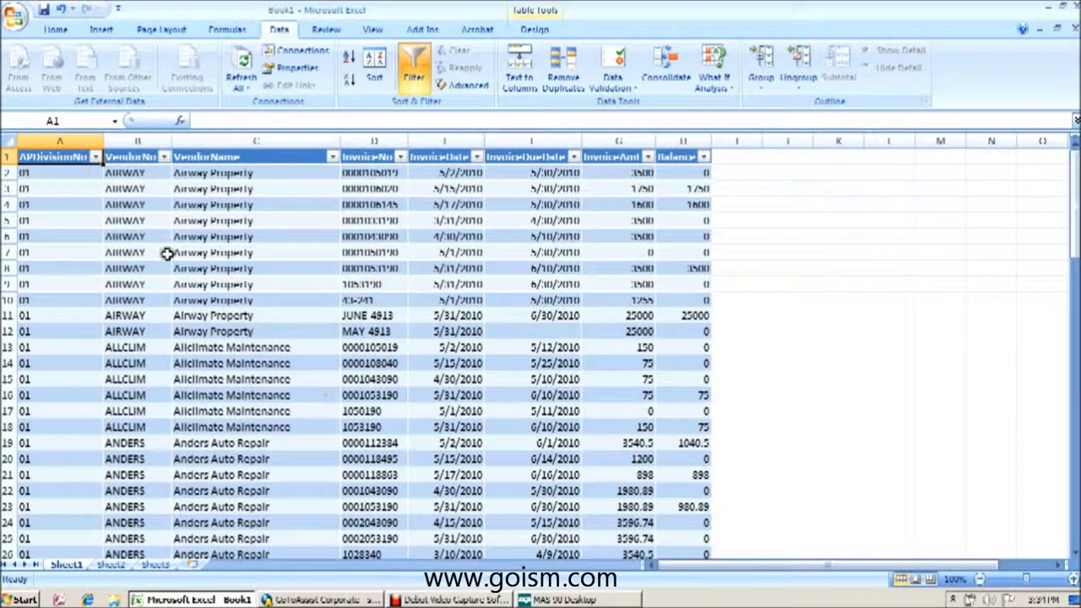